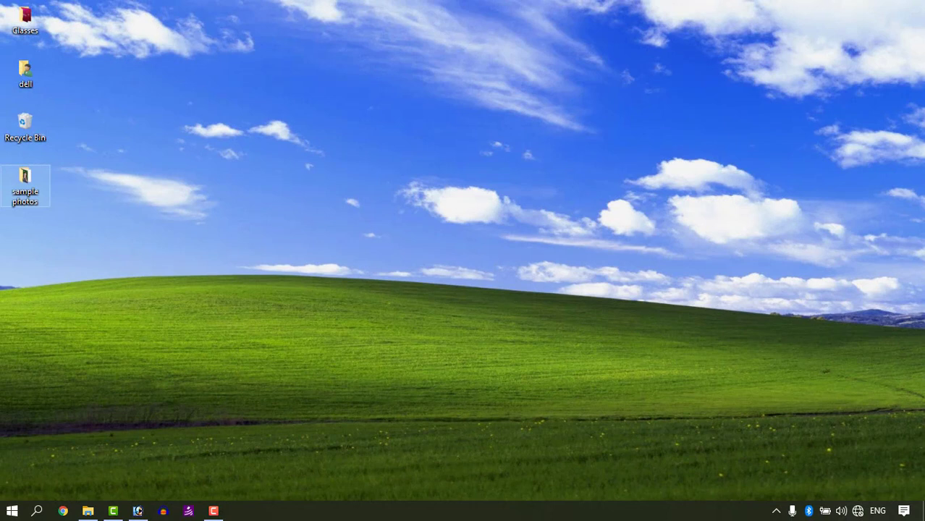
# Step: Open PJ34MB.jpg from the sample photos folder in Photoshop and maximize its document window
pyautogui.click(136, 510)
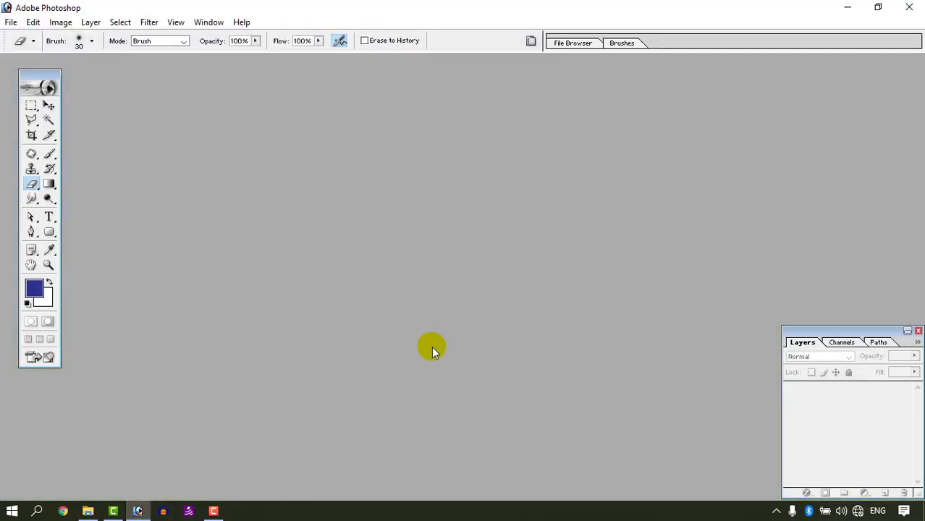
pyautogui.click(89, 512)
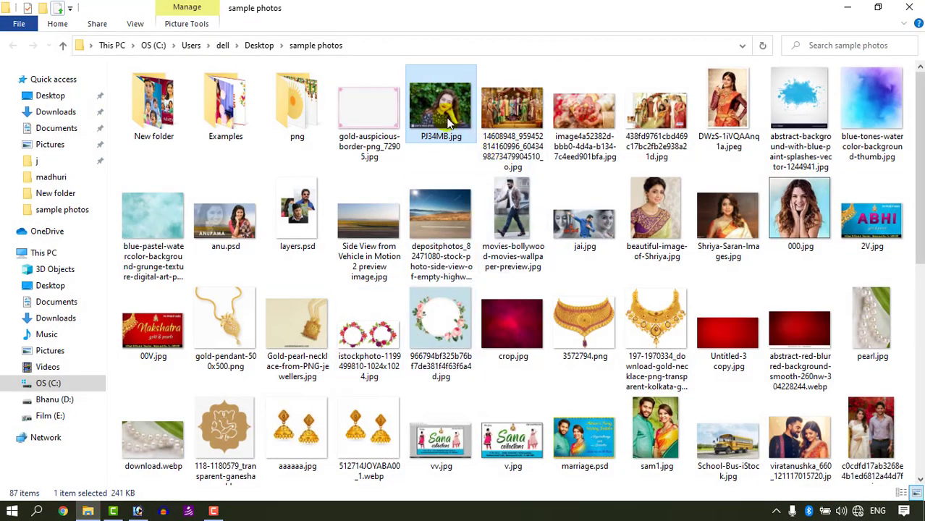
pyautogui.moveTo(155, 510); pyautogui.dragTo(464, 176)
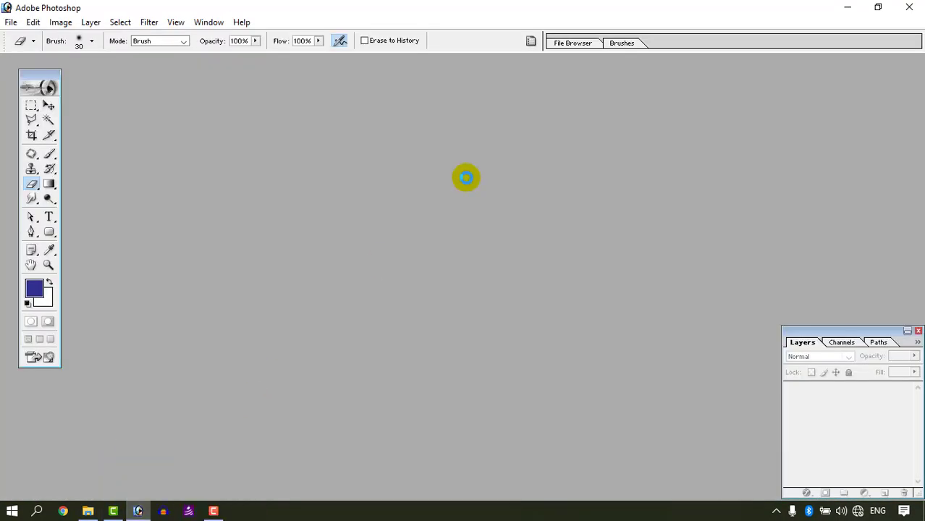
pyautogui.click(423, 67)
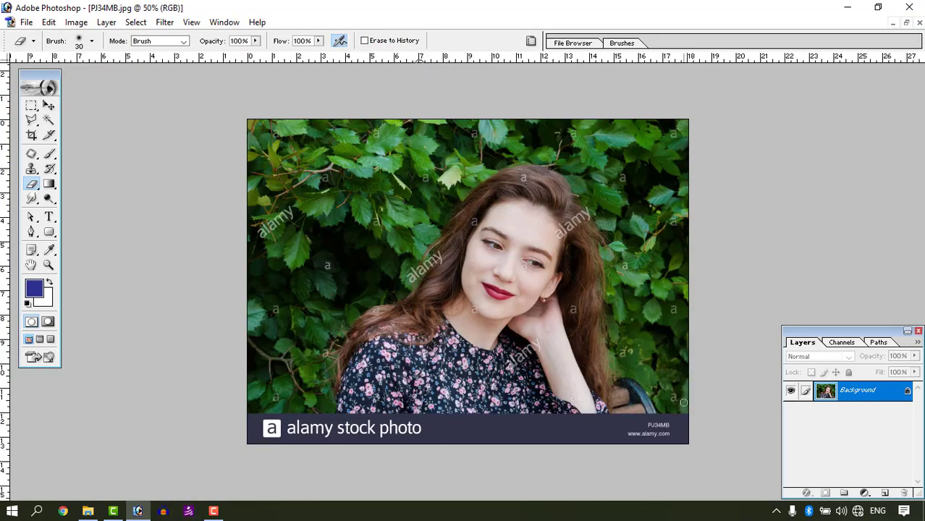
# Step: Crop the photo to cut off the alamy stock photo banner along its lower edge
pyautogui.click(32, 134)
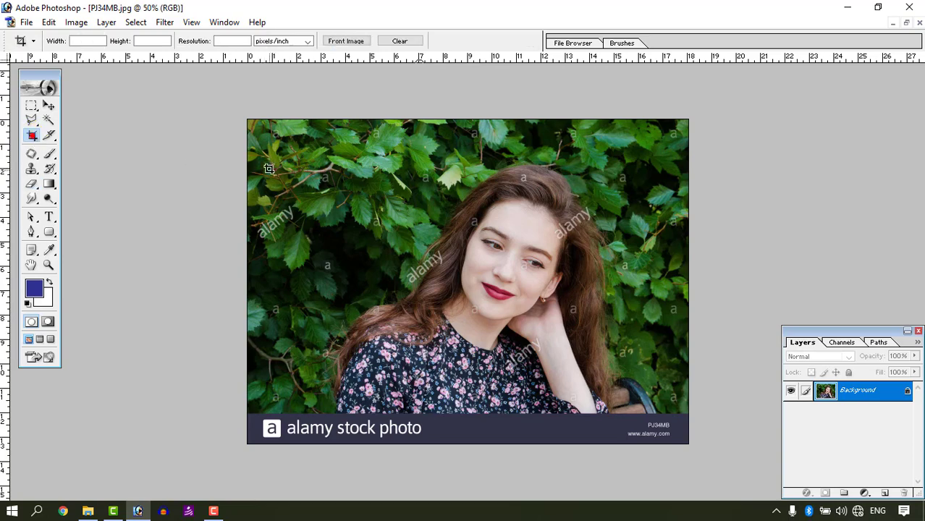
pyautogui.moveTo(246, 125); pyautogui.dragTo(706, 409)
pyautogui.press('Return')
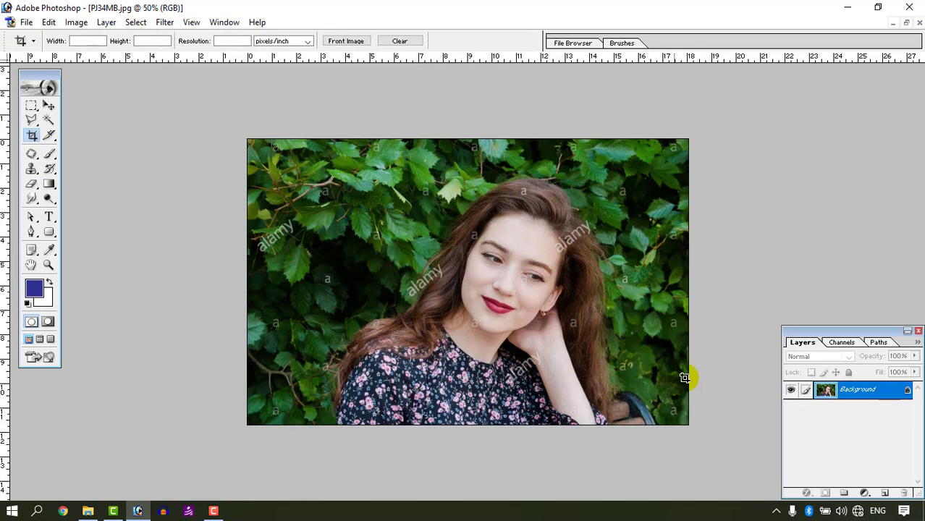
pyautogui.scroll(-2, 646, 307)
pyautogui.scroll(2, 622, 298)
pyautogui.scroll(2, 534, 268)
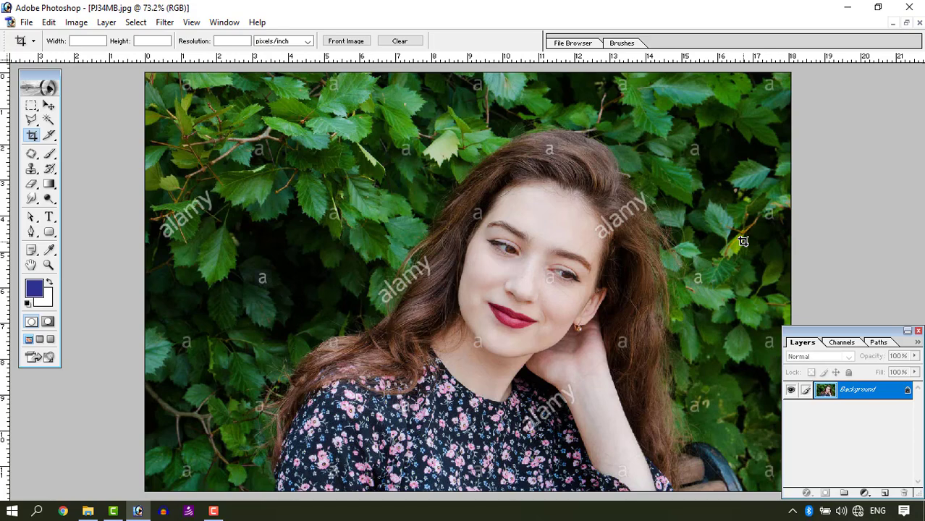
# Step: Try Gaussian Blur on the whole photo at radii of 25.4, 2.5 and 7.1 pixels without applying it
pyautogui.moveTo(32, 197)
pyautogui.mouseDown()
pyautogui.moveTo(85, 206)
pyautogui.moveTo(69, 207)
pyautogui.moveTo(78, 199)
pyautogui.mouseUp()
pyautogui.click(49, 105)
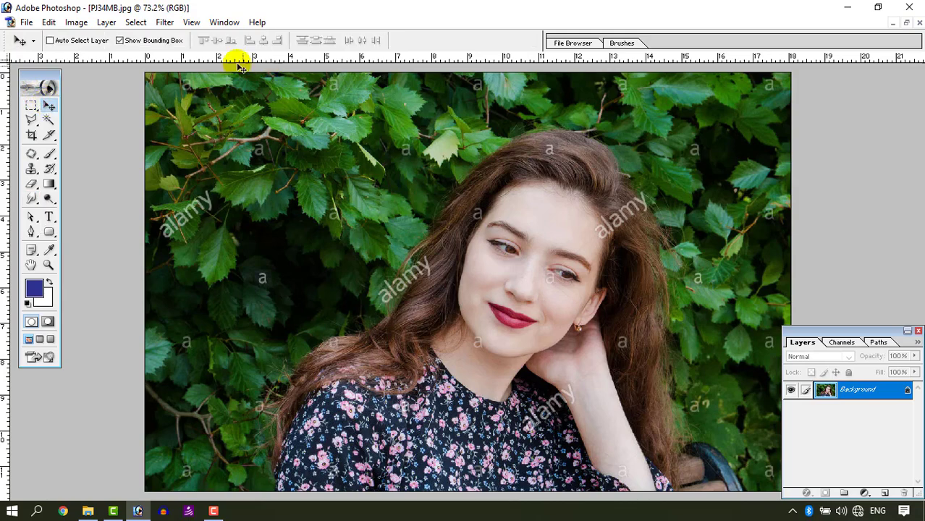
pyautogui.click(165, 22)
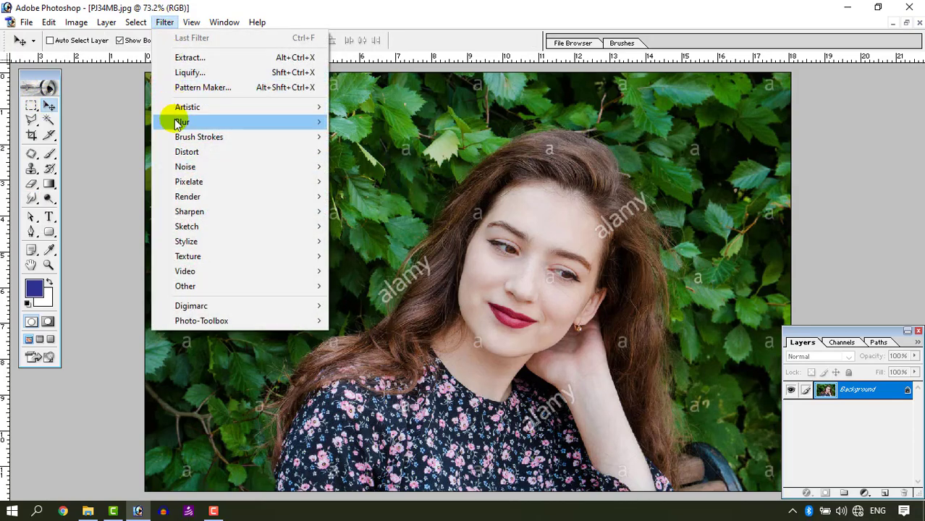
pyautogui.moveTo(179, 123)
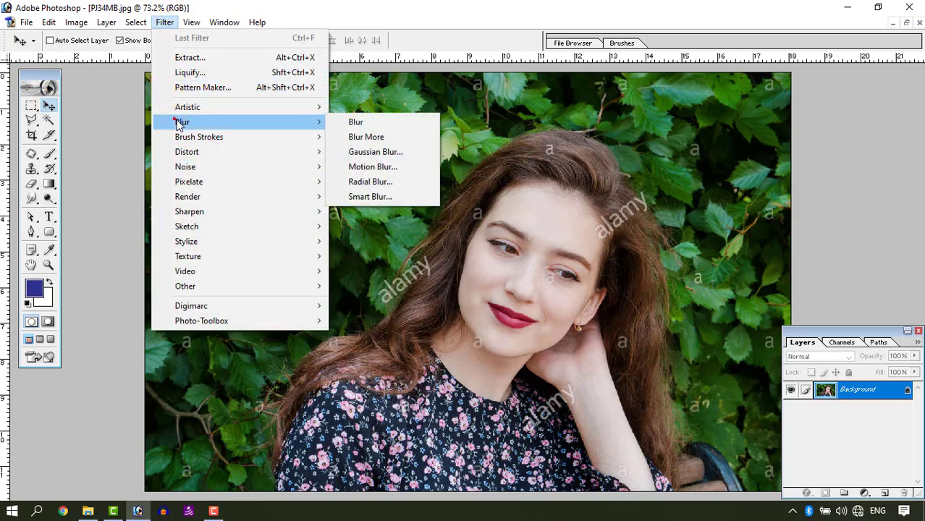
pyautogui.click(376, 154)
pyautogui.moveTo(712, 281); pyautogui.dragTo(756, 282)
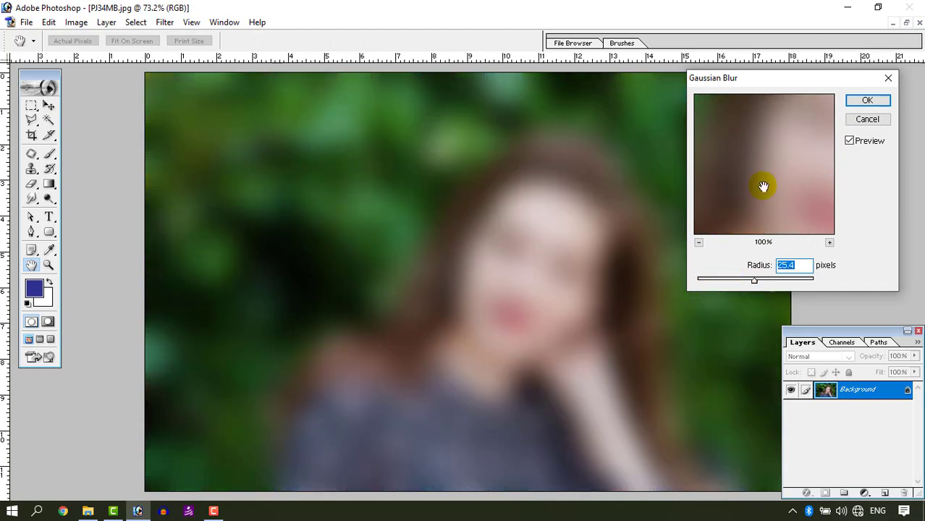
pyautogui.click(712, 279)
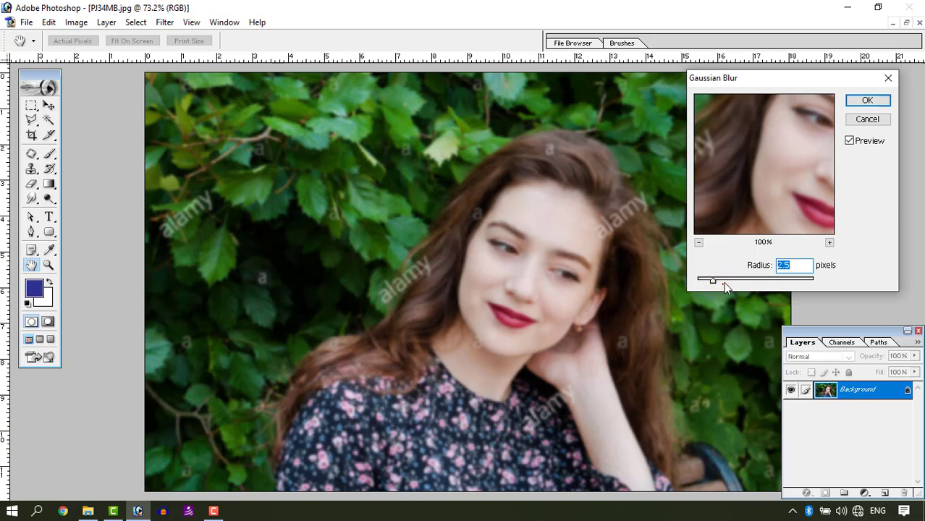
pyautogui.moveTo(723, 282); pyautogui.dragTo(736, 279)
pyautogui.click(756, 277)
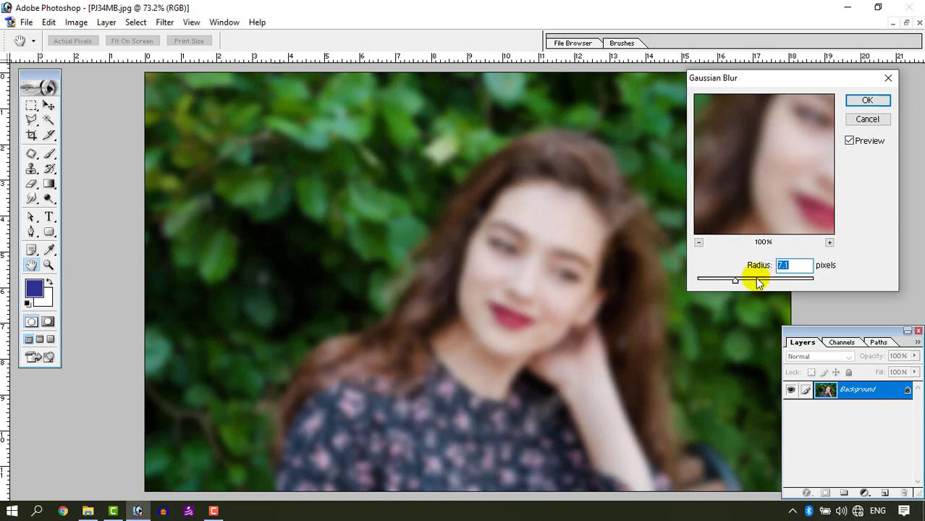
pyautogui.click(866, 123)
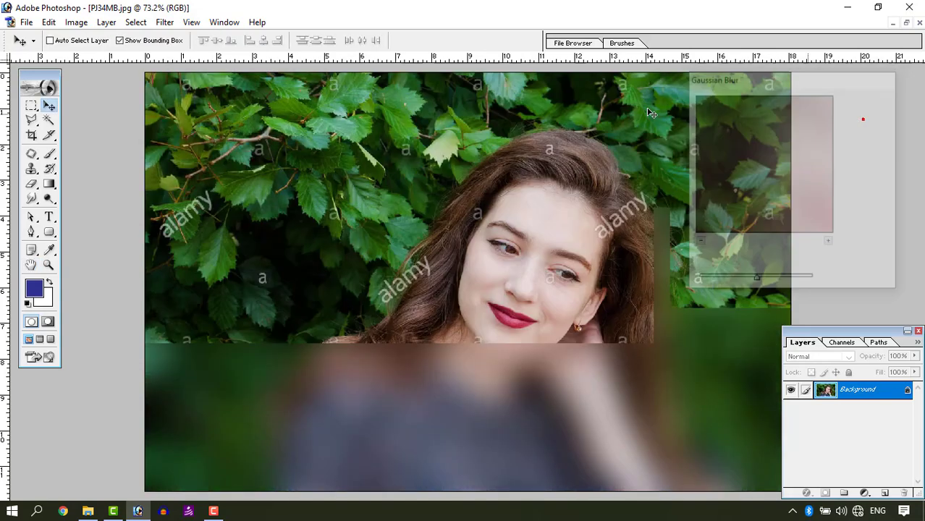
# Step: Try a Radial Blur on the whole photo with amount 10, Spin method and Good quality, and undo it
pyautogui.click(164, 22)
pyautogui.moveTo(185, 125)
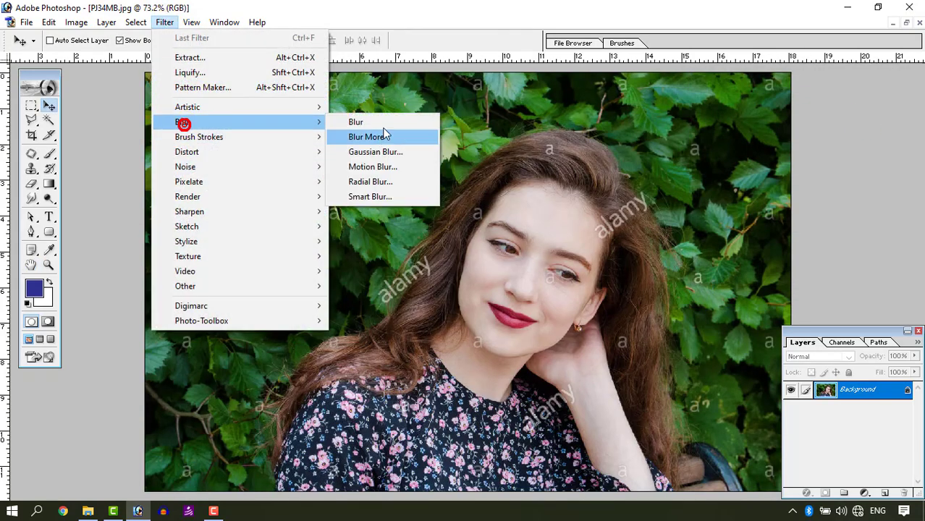
pyautogui.click(367, 186)
pyautogui.moveTo(436, 115); pyautogui.dragTo(559, 113)
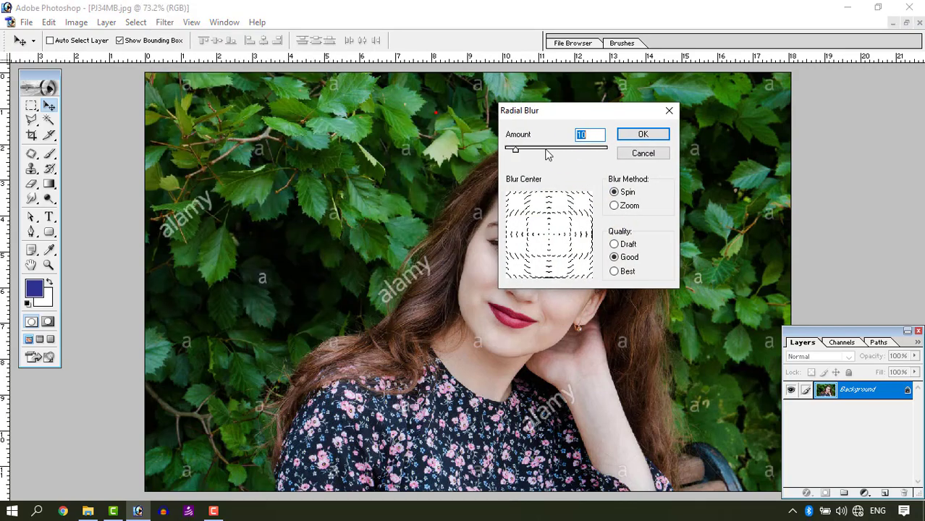
pyautogui.click(627, 138)
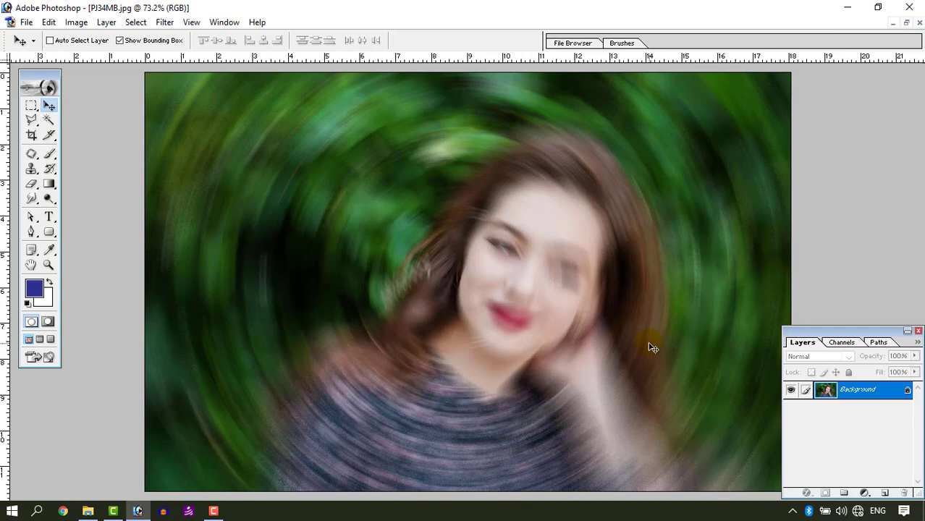
pyautogui.hotkey('ctrl', 'z')
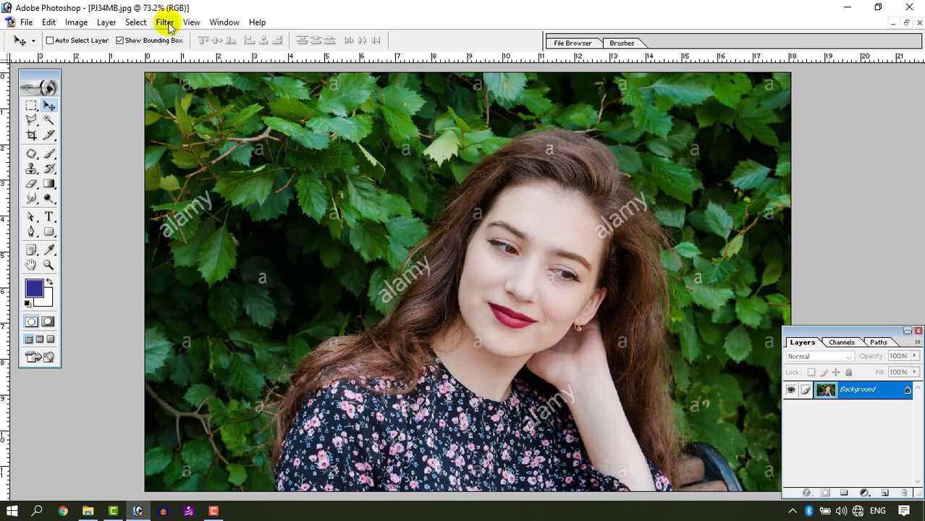
# Step: Open the depositphotos_82471080 empty highway photo from the sample photos folder in Photoshop and maximize its window
pyautogui.click(165, 21)
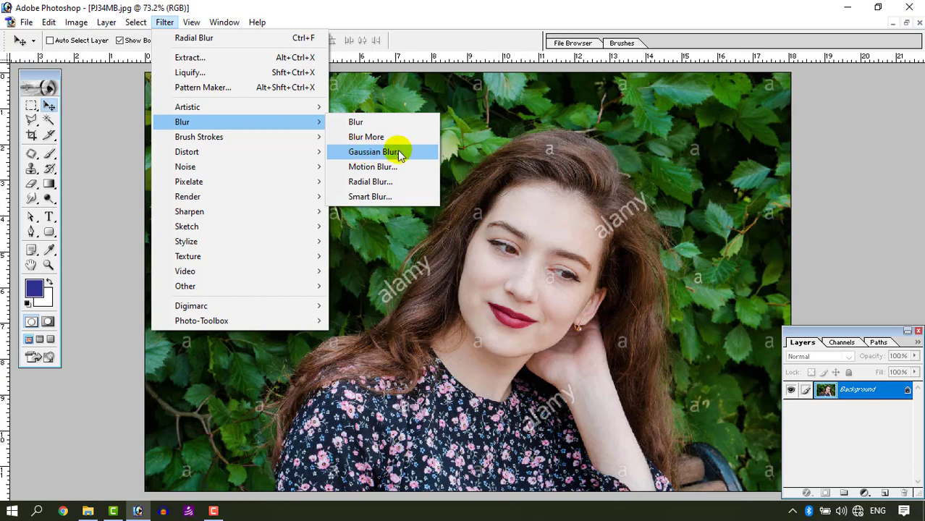
pyautogui.click(905, 23)
pyautogui.click(906, 23)
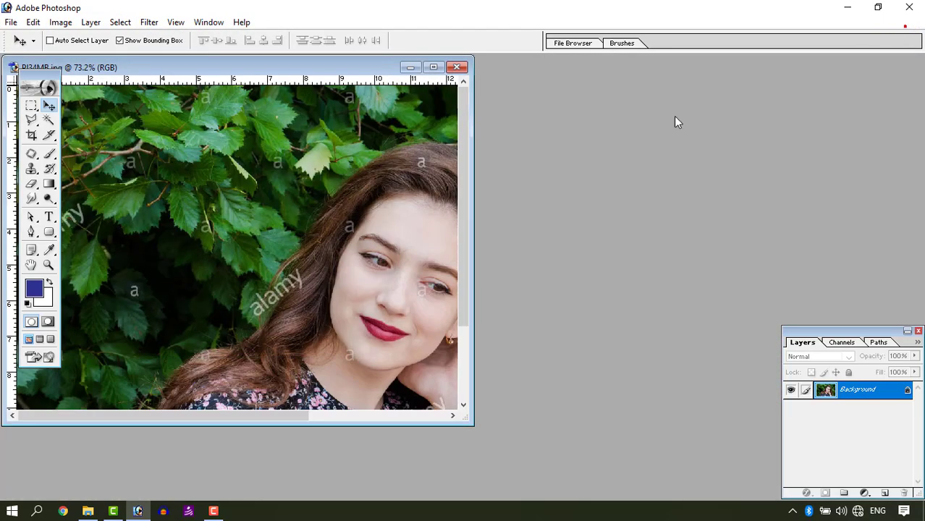
pyautogui.doubleClick(540, 251)
pyautogui.press('Escape')
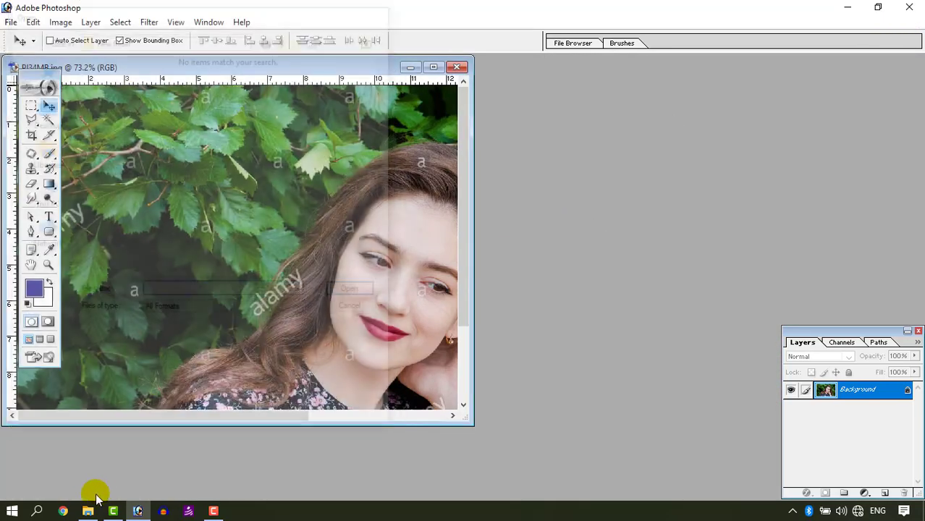
pyautogui.click(88, 510)
pyautogui.click(439, 228)
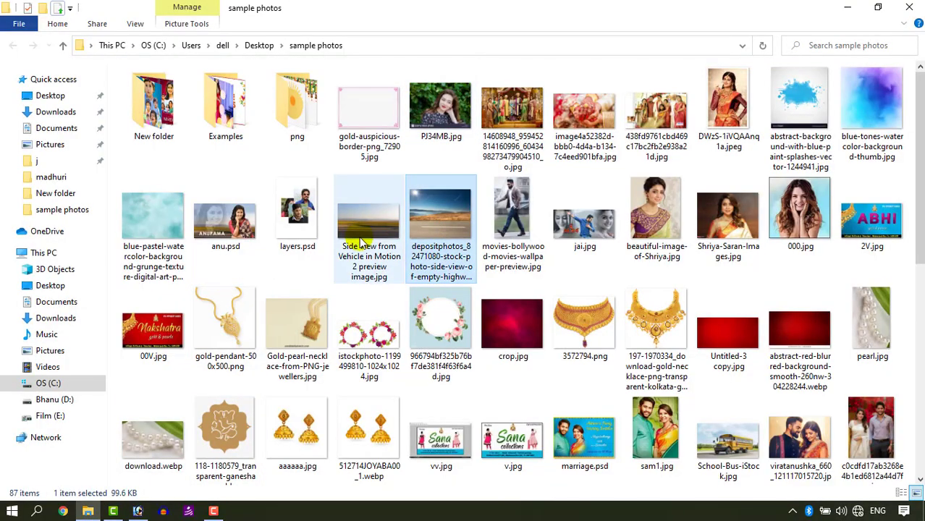
pyautogui.moveTo(438, 217); pyautogui.dragTo(543, 259)
pyautogui.click(450, 76)
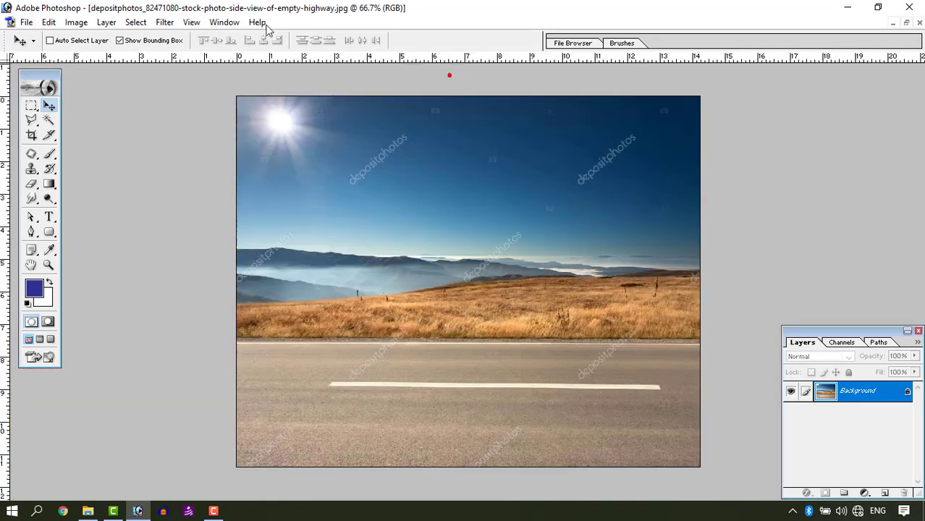
# Step: Apply a Gaussian Blur with a radius of 39.2 pixels to the highway photo
pyautogui.click(164, 23)
pyautogui.click(355, 152)
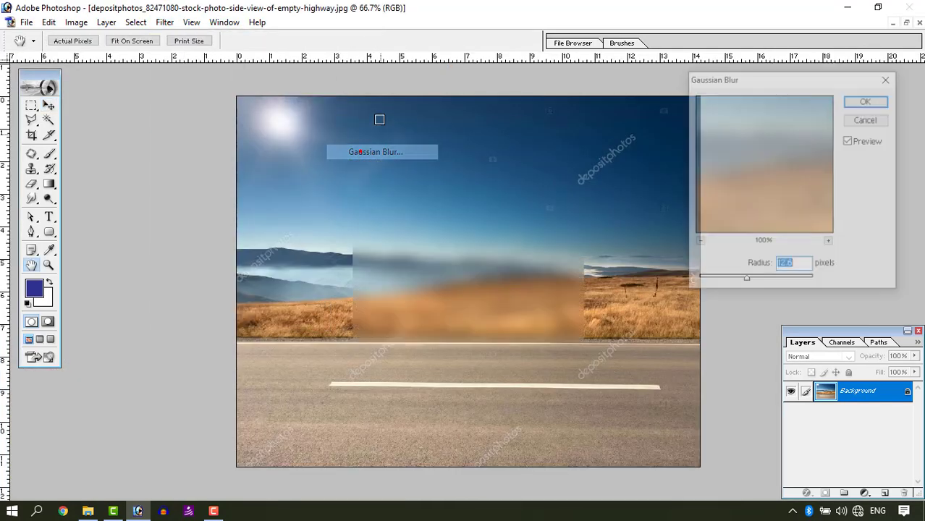
pyautogui.moveTo(748, 281); pyautogui.dragTo(762, 281)
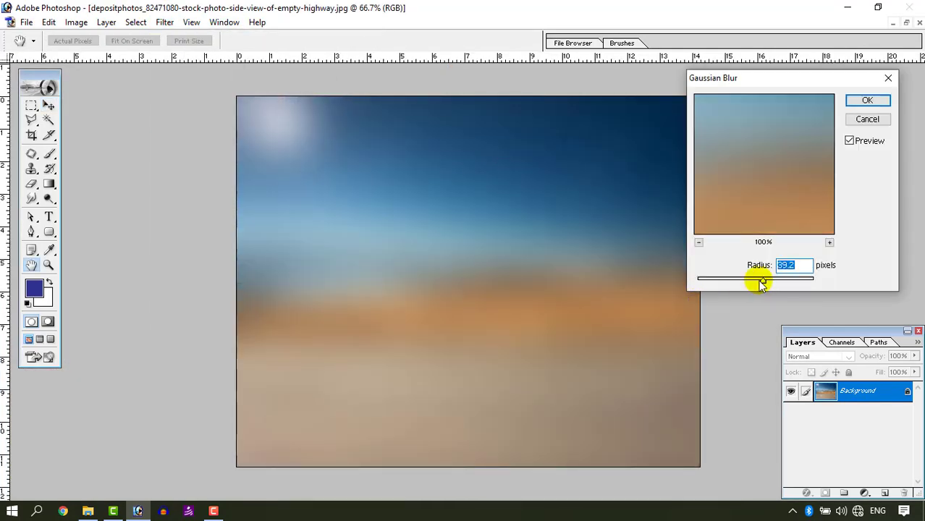
pyautogui.click(863, 102)
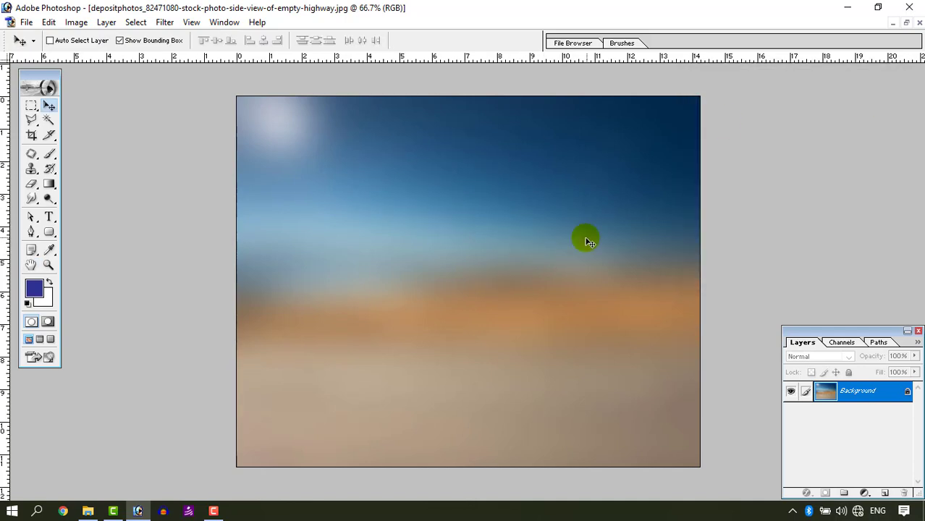
# Step: Close the highway photo without saving its changes and maximize the portrait's document window
pyautogui.click(907, 22)
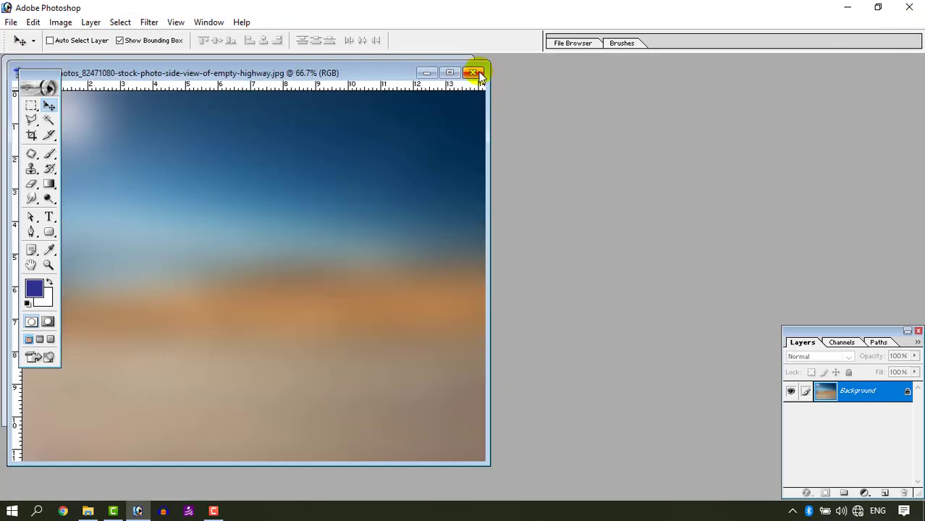
pyautogui.click(474, 73)
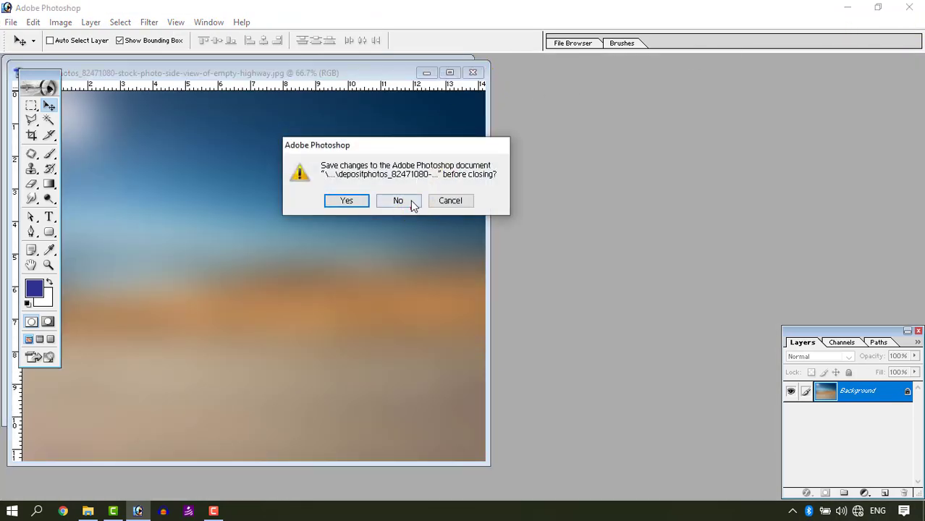
pyautogui.click(398, 200)
pyautogui.click(443, 70)
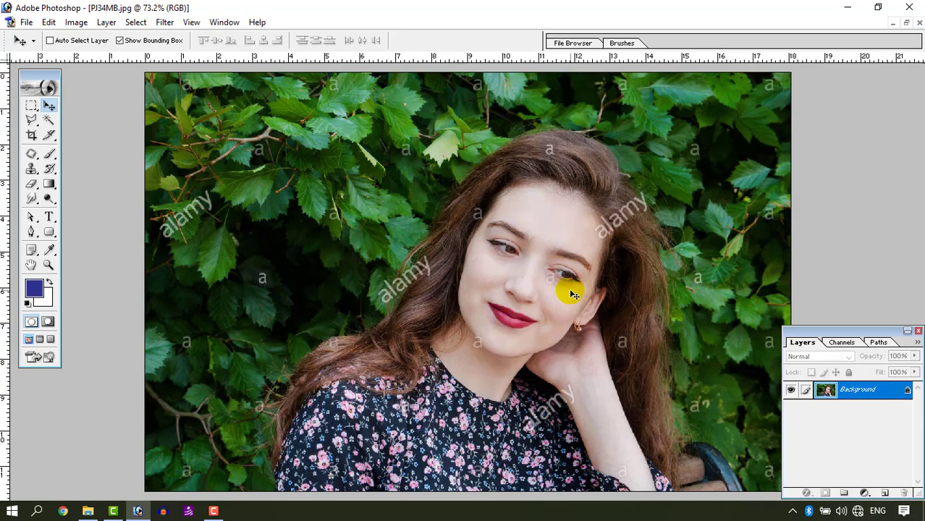
# Step: With the Pen tool in Paths mode, start a path at the photo's lower edge beside the sleeve and trace it over the woman's shoulder
pyautogui.click(32, 233)
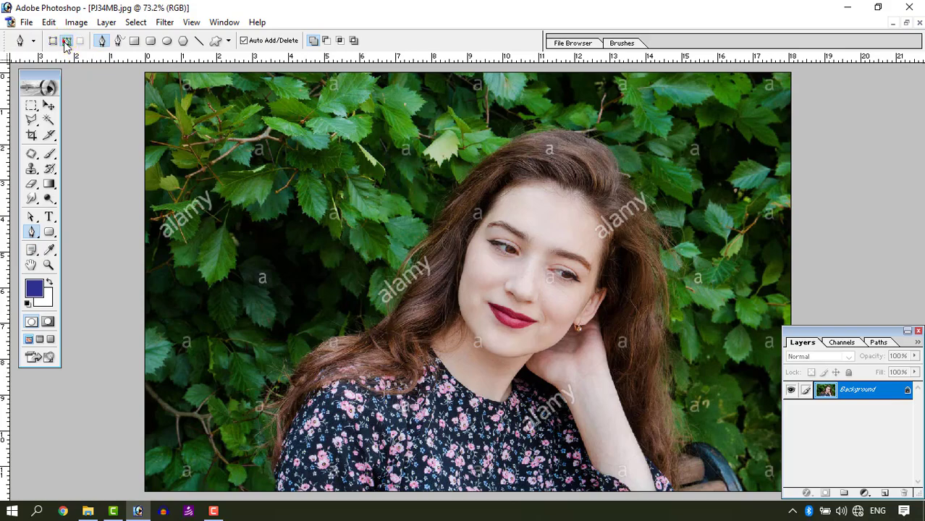
pyautogui.hotkey('ctrl', '+')
pyautogui.hotkey('ctrl', '+')
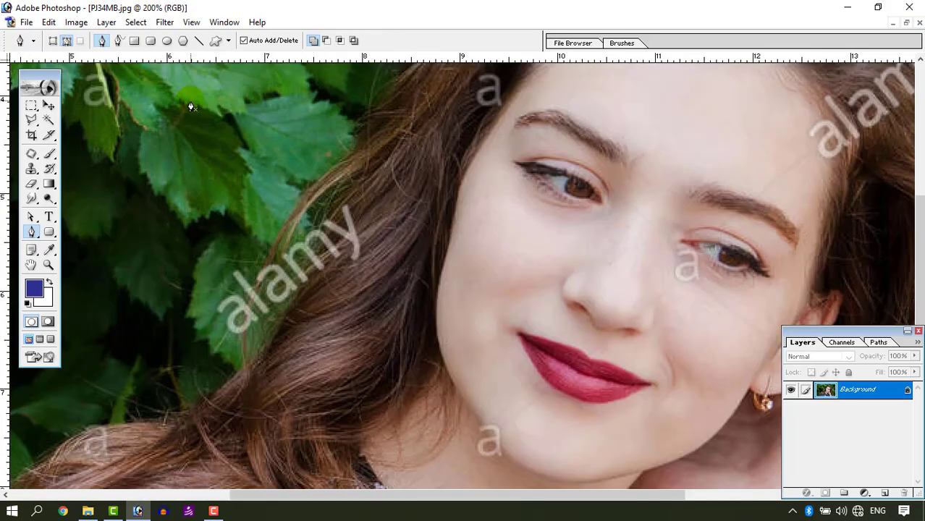
pyautogui.press('Tab')
pyautogui.moveTo(537, 361); pyautogui.dragTo(337, 44)
pyautogui.moveTo(775, 323); pyautogui.dragTo(613, 318)
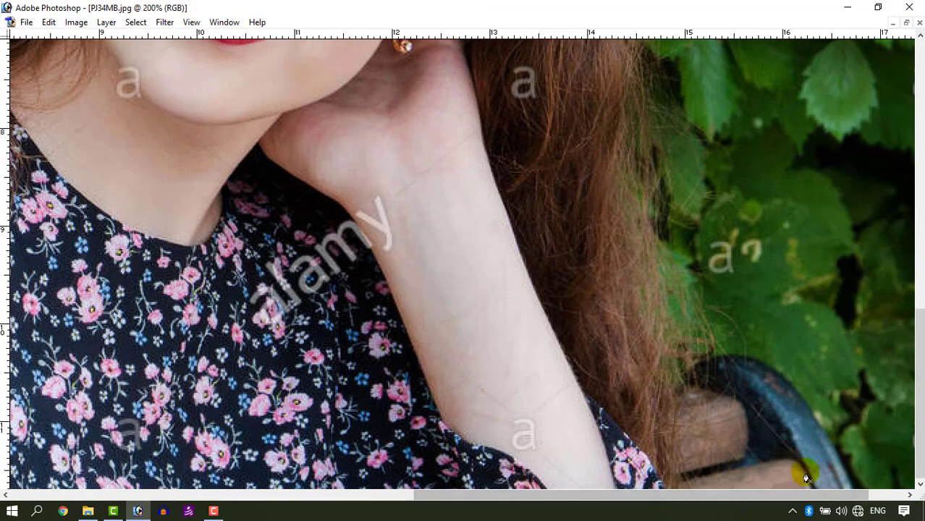
pyautogui.moveTo(397, 422); pyautogui.dragTo(854, 391)
pyautogui.moveTo(164, 362); pyautogui.dragTo(483, 340)
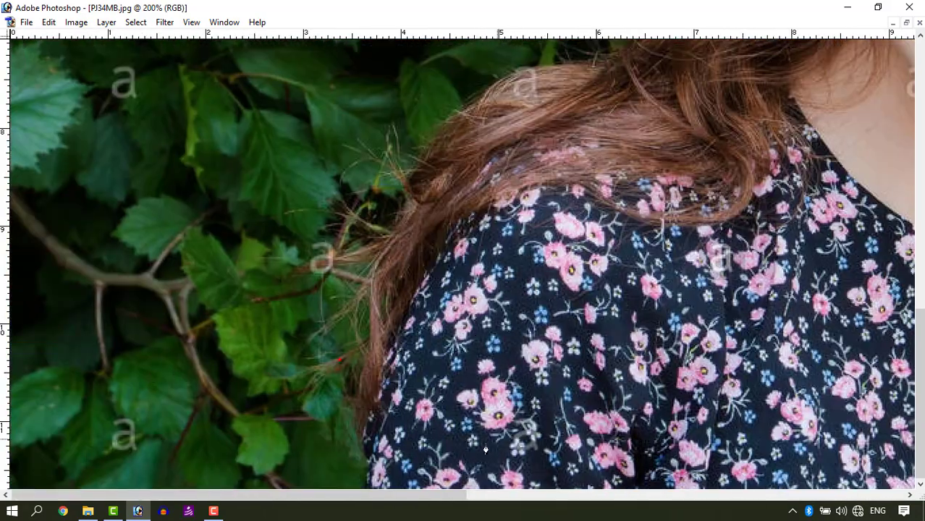
pyautogui.click(368, 483)
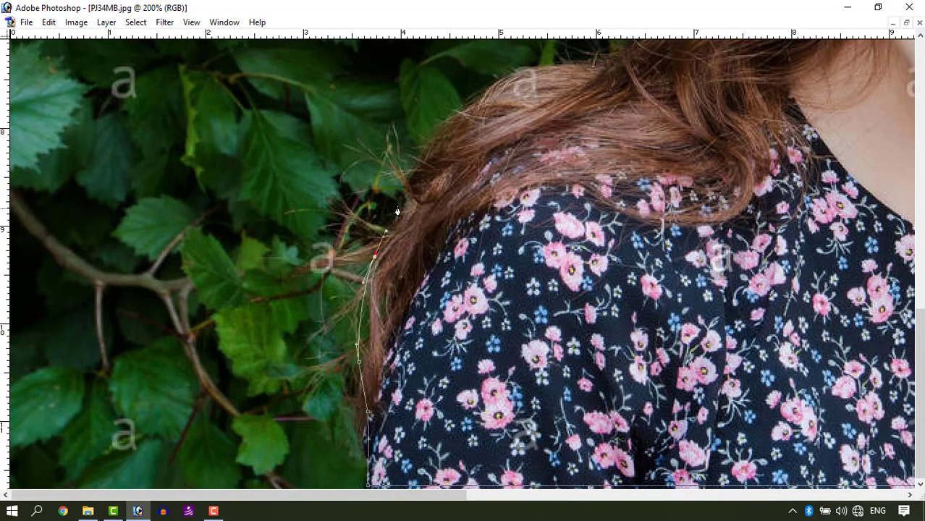
pyautogui.moveTo(598, 69); pyautogui.dragTo(459, 443)
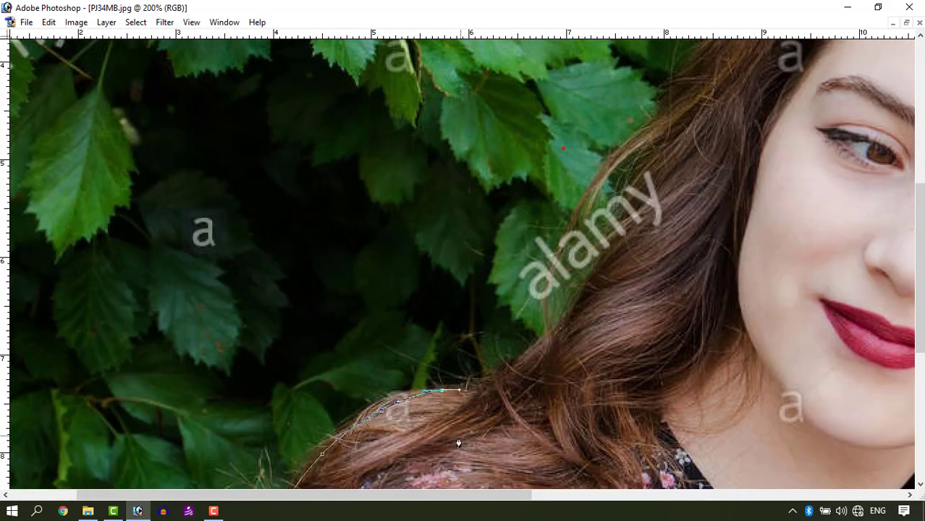
pyautogui.moveTo(371, 407); pyautogui.dragTo(408, 393)
# Step: Continue the path up the outer edge of the hair beside the shoulder and over the top of the head
pyautogui.moveTo(558, 326); pyautogui.dragTo(589, 283)
pyautogui.moveTo(652, 137); pyautogui.dragTo(573, 380)
pyautogui.moveTo(588, 364); pyautogui.dragTo(597, 331)
pyautogui.moveTo(691, 196); pyautogui.dragTo(417, 313)
pyautogui.moveTo(427, 306); pyautogui.dragTo(502, 252)
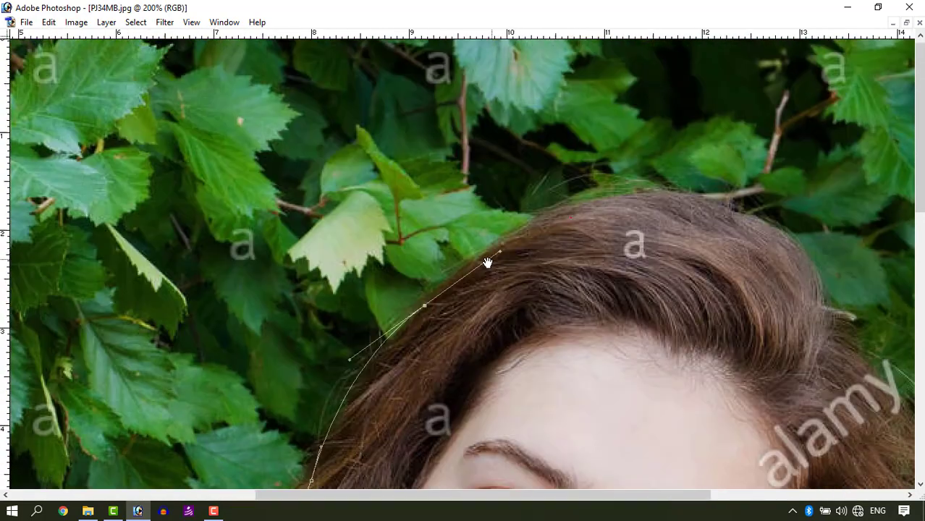
pyautogui.moveTo(603, 206); pyautogui.dragTo(309, 210)
pyautogui.moveTo(308, 198); pyautogui.dragTo(383, 197)
# Step: Trace the path down the other side of the hair and around the bench's armrest to the photo's lower edge, closing the outline
pyautogui.moveTo(527, 277); pyautogui.dragTo(530, 317)
pyautogui.moveTo(574, 371); pyautogui.dragTo(487, 71)
pyautogui.moveTo(550, 209); pyautogui.dragTo(564, 109)
pyautogui.moveTo(547, 165); pyautogui.dragTo(537, 235)
pyautogui.moveTo(564, 309); pyautogui.dragTo(562, 353)
pyautogui.moveTo(561, 265); pyautogui.dragTo(562, 57)
pyautogui.moveTo(555, 176); pyautogui.dragTo(561, 210)
pyautogui.moveTo(595, 288); pyautogui.dragTo(594, 342)
pyautogui.moveTo(603, 364); pyautogui.dragTo(642, 365)
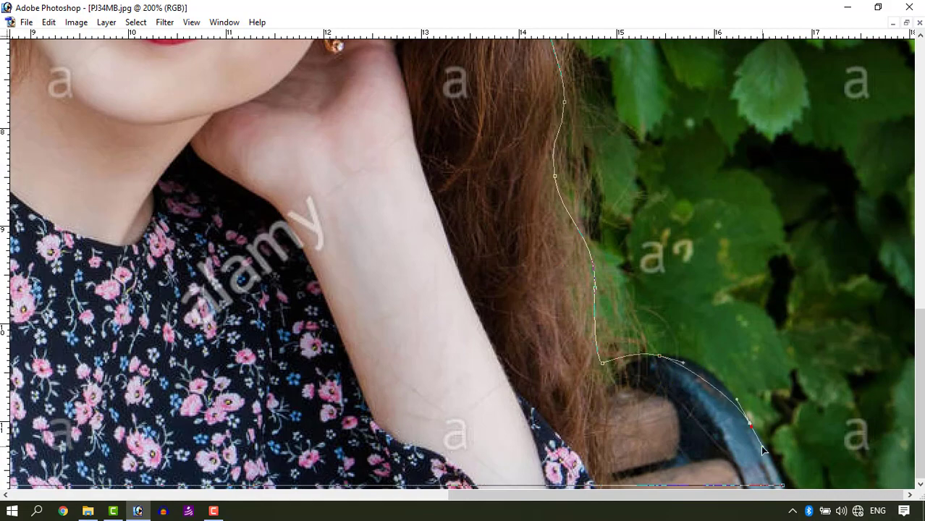
pyautogui.moveTo(761, 446); pyautogui.dragTo(764, 453)
pyautogui.click(783, 485)
# Step: Convert the closed path around the woman and the bench into a selection
pyautogui.hotkey('ctrl', 'Return')
pyautogui.hotkey('ctrl', '-')
pyautogui.hotkey('ctrl', '-')
pyautogui.hotkey('ctrl', '-')
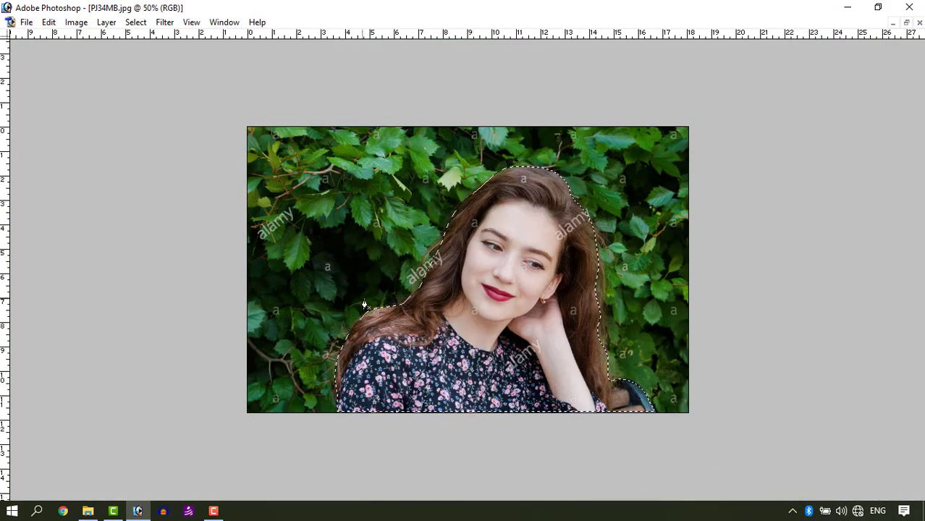
pyautogui.scroll(5, 428, 226)
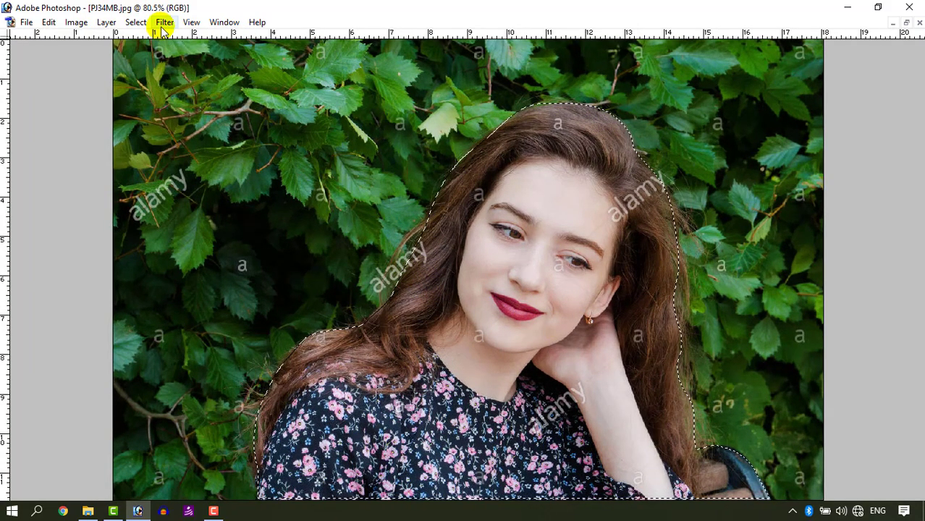
# Step: Invert the selection so that the leafy background is selected instead of the woman
pyautogui.click(138, 23)
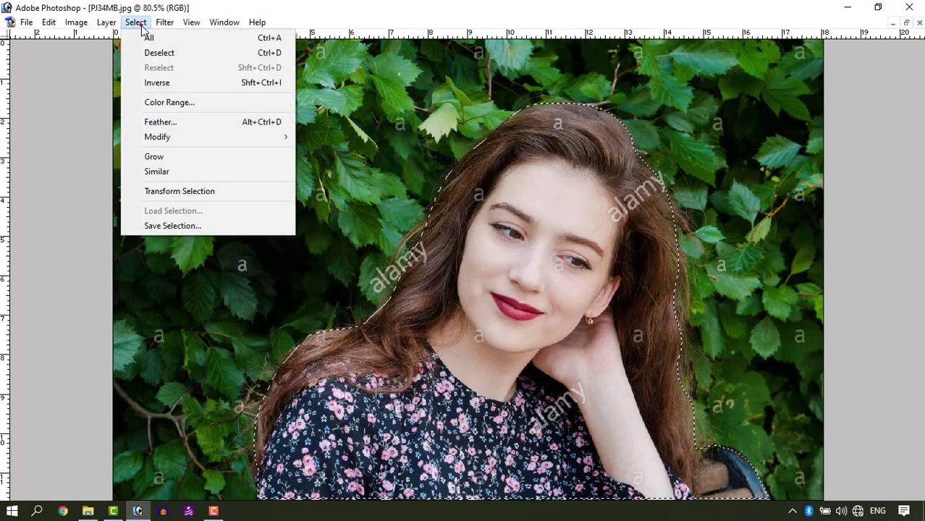
pyautogui.click(198, 82)
pyautogui.click(205, 81)
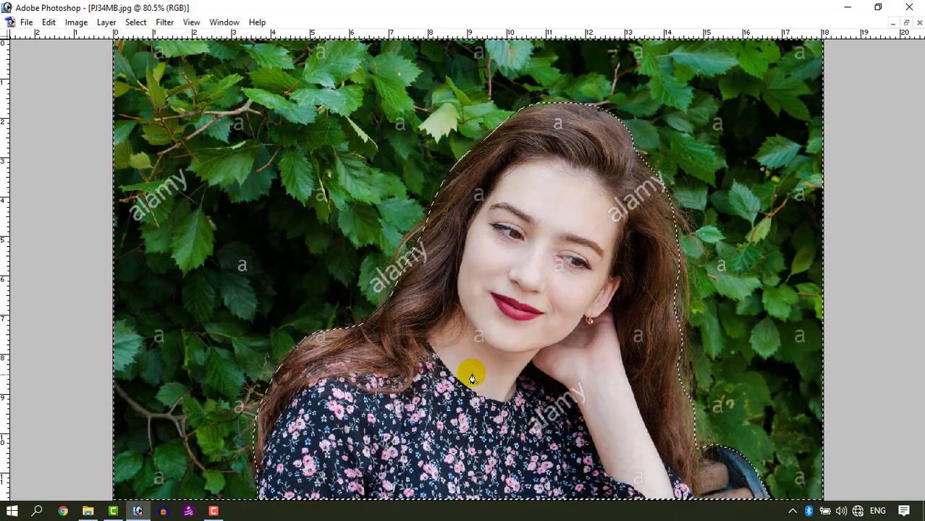
pyautogui.click(166, 22)
pyautogui.moveTo(137, 24)
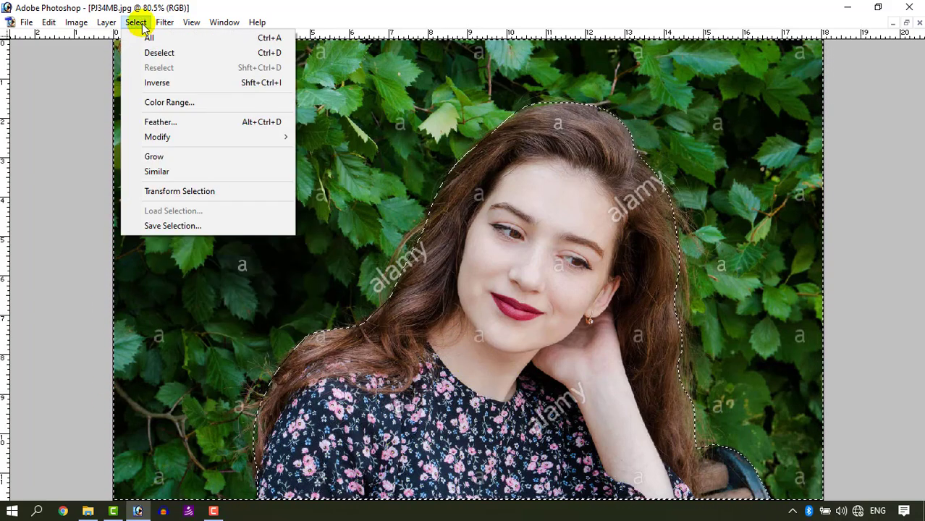
pyautogui.click(163, 83)
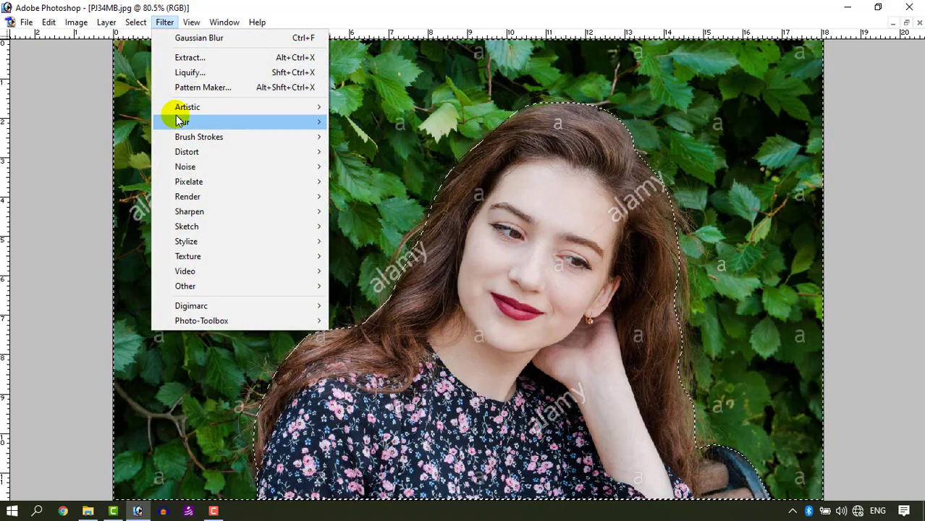
# Step: Apply a Gaussian Blur with a radius of 5.2 pixels to the selected background and deselect it
pyautogui.click(375, 152)
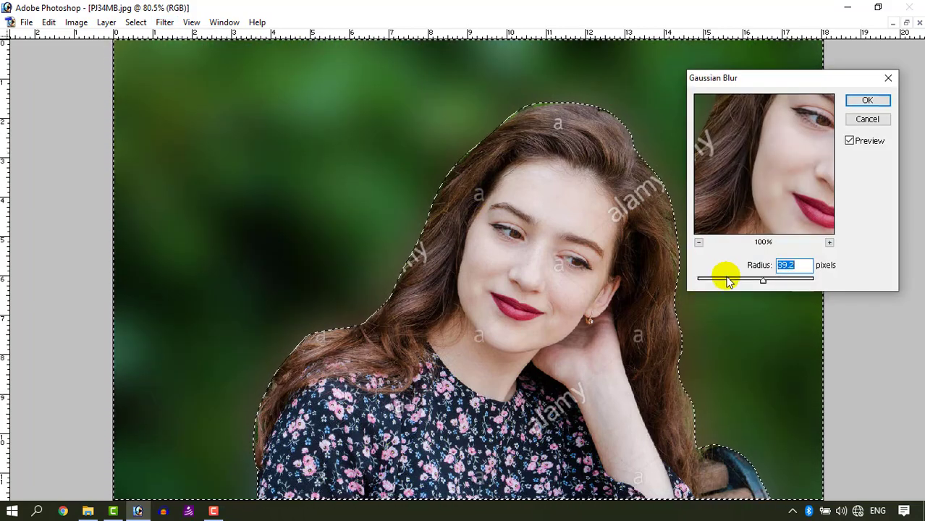
pyautogui.moveTo(724, 280)
pyautogui.mouseDown()
pyautogui.moveTo(709, 279)
pyautogui.moveTo(727, 282)
pyautogui.mouseUp()
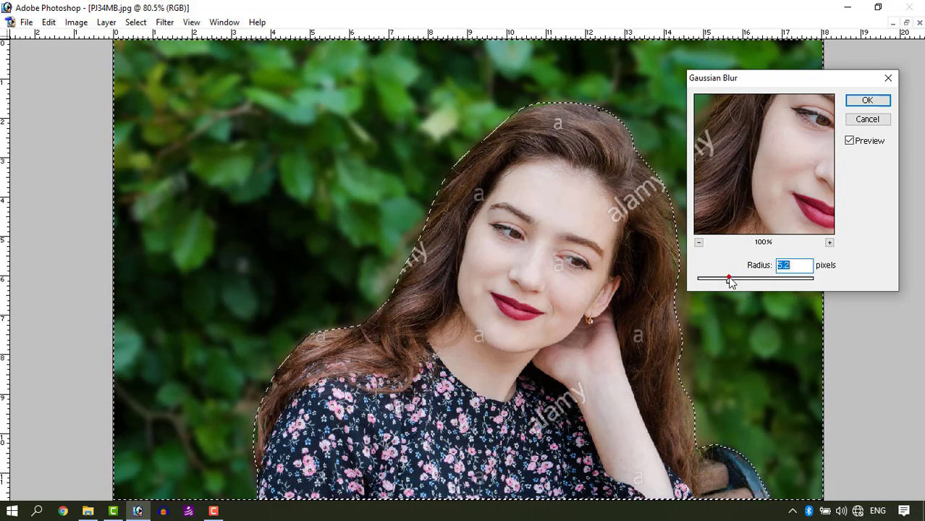
pyautogui.click(853, 102)
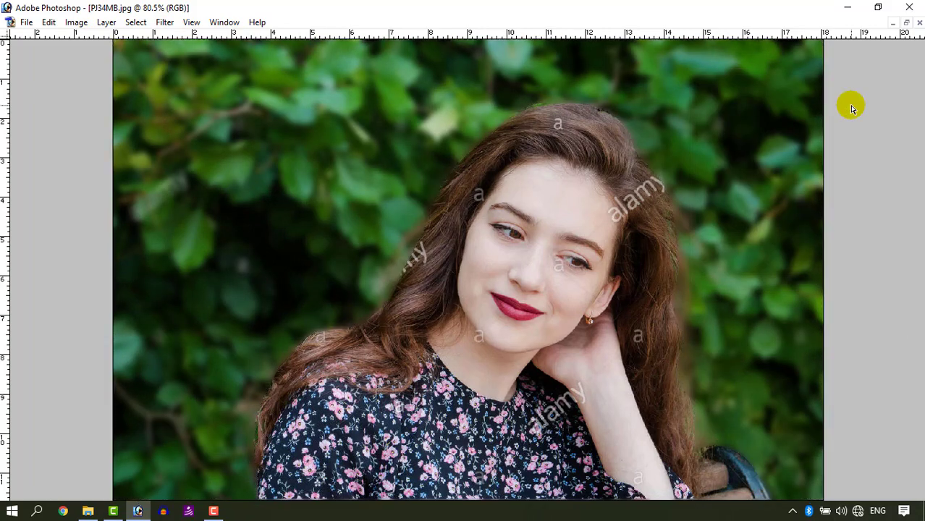
pyautogui.hotkey('ctrl', '-')
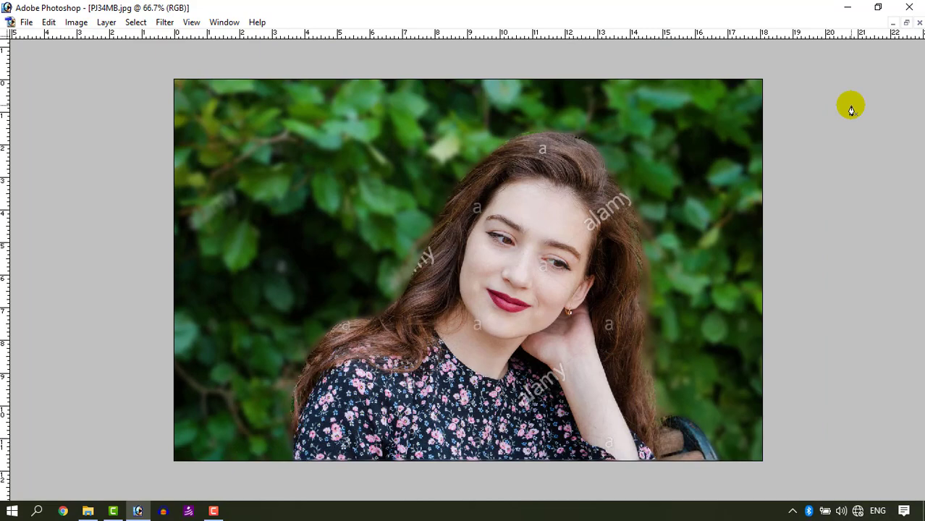
# Step: Duplicate the blurred portrait as PJ34MB copy and move the copy's window away from the source photo
pyautogui.click(905, 23)
pyautogui.rightClick(273, 43)
pyautogui.click(310, 48)
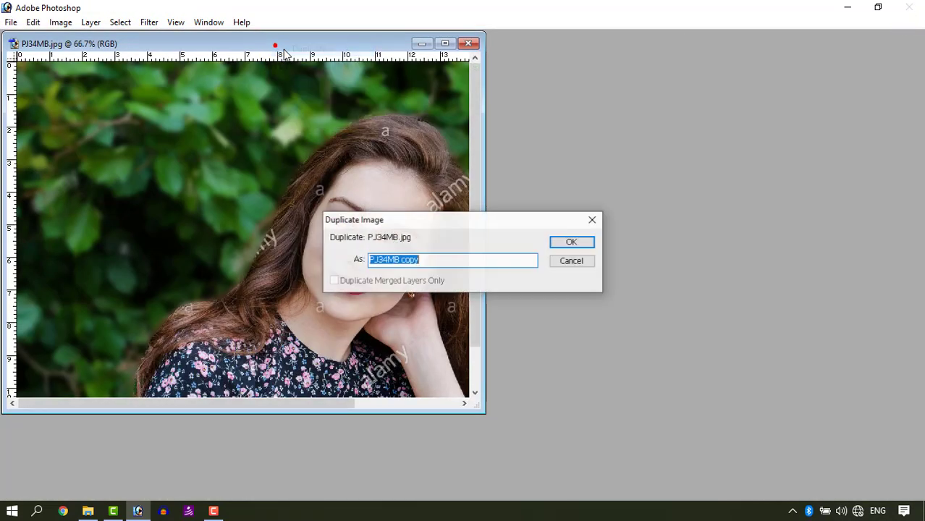
pyautogui.press('Return')
pyautogui.moveTo(305, 62); pyautogui.dragTo(501, 91)
# Step: Close PJ34MB.jpg without saving its changes and reopen the original file from the sample photos folder
pyautogui.click(468, 43)
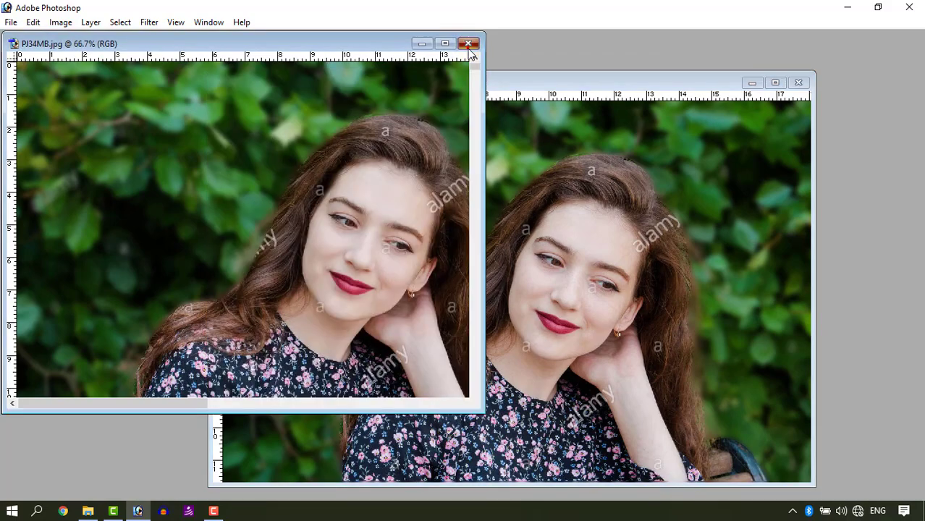
pyautogui.click(402, 198)
pyautogui.click(88, 511)
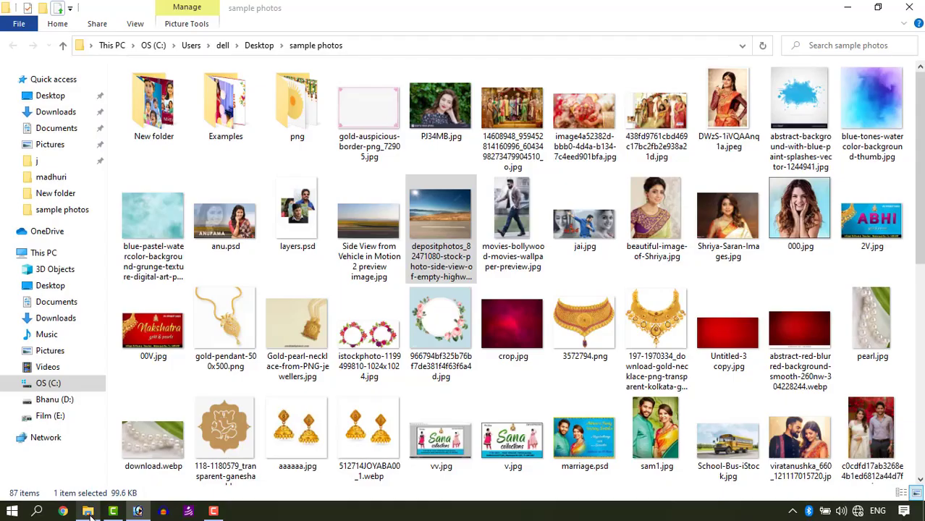
pyautogui.moveTo(443, 120); pyautogui.dragTo(142, 207)
# Step: Arrange the original portrait and PJ34MB copy side by side and compare their backgrounds
pyautogui.click(513, 76)
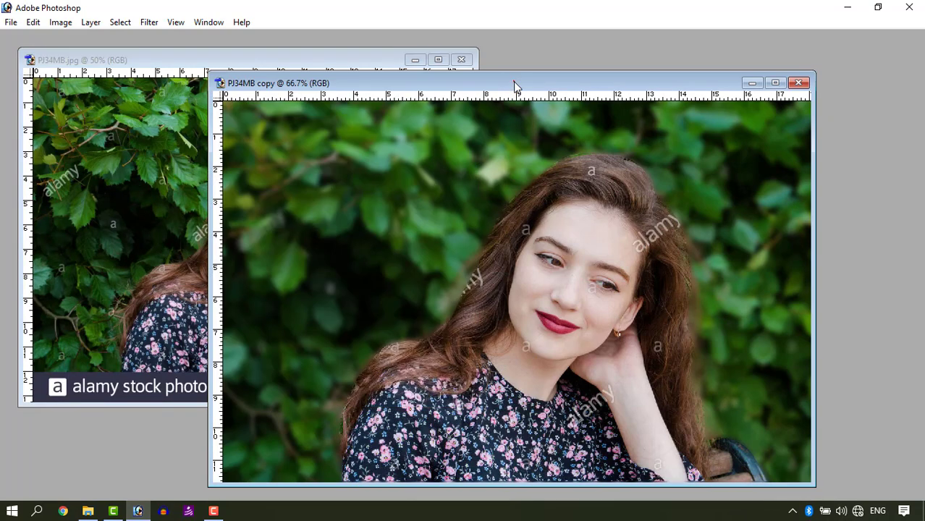
pyautogui.moveTo(486, 76); pyautogui.dragTo(573, 43)
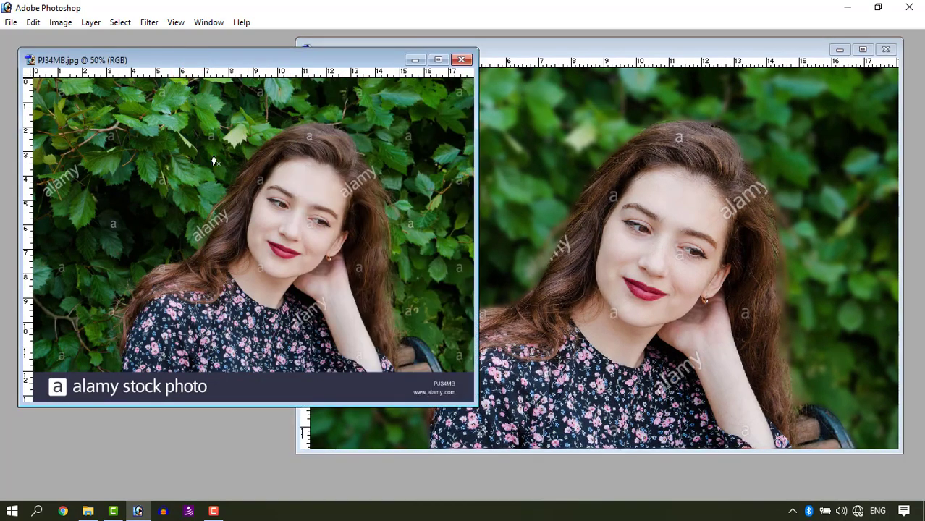
pyautogui.click(656, 49)
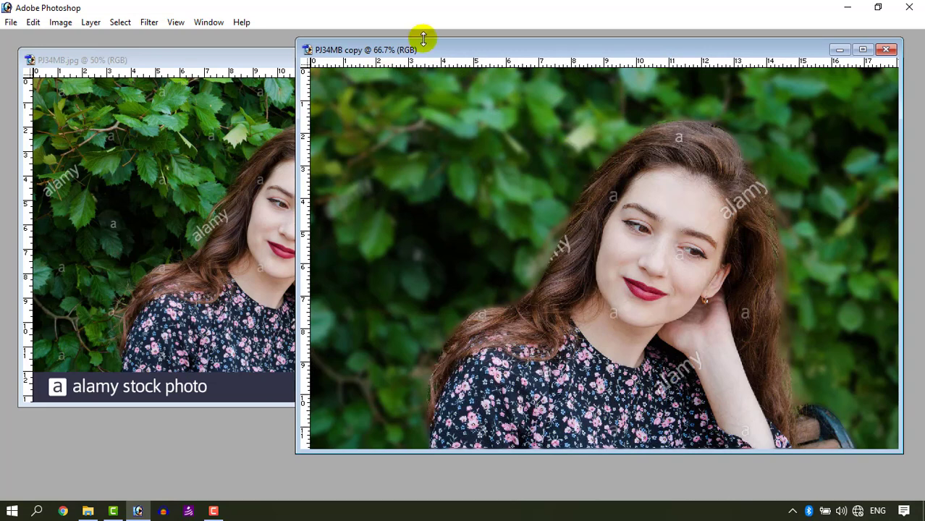
pyautogui.moveTo(422, 49); pyautogui.dragTo(399, 67)
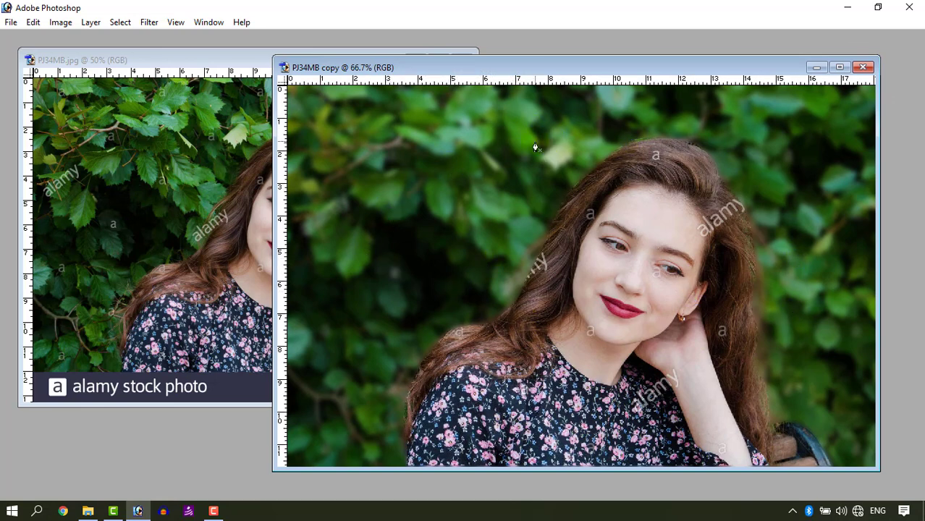
pyautogui.click(185, 62)
pyautogui.moveTo(207, 63); pyautogui.dragTo(209, 80)
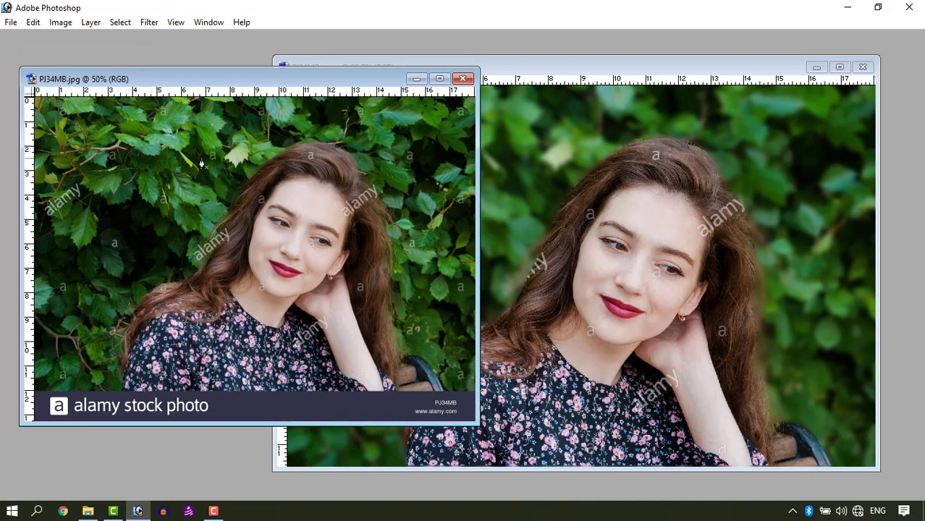
pyautogui.click(505, 66)
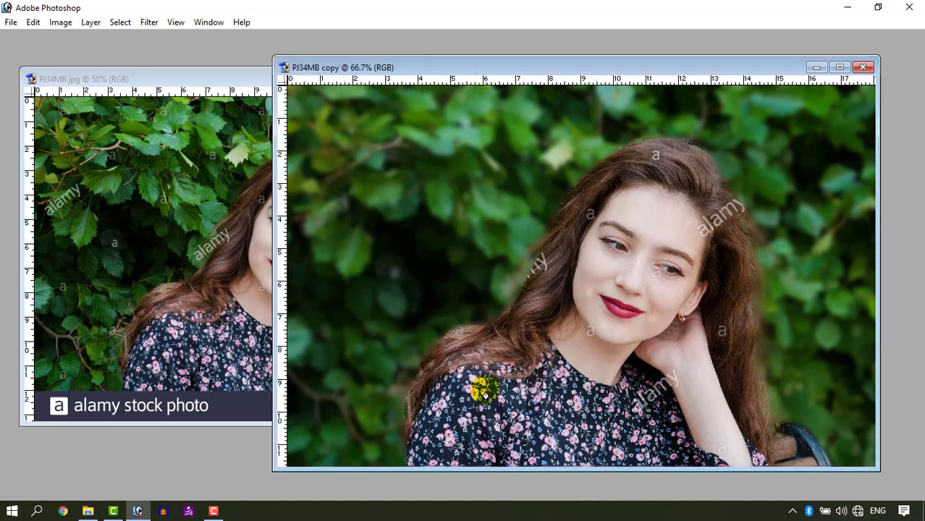
pyautogui.click(160, 23)
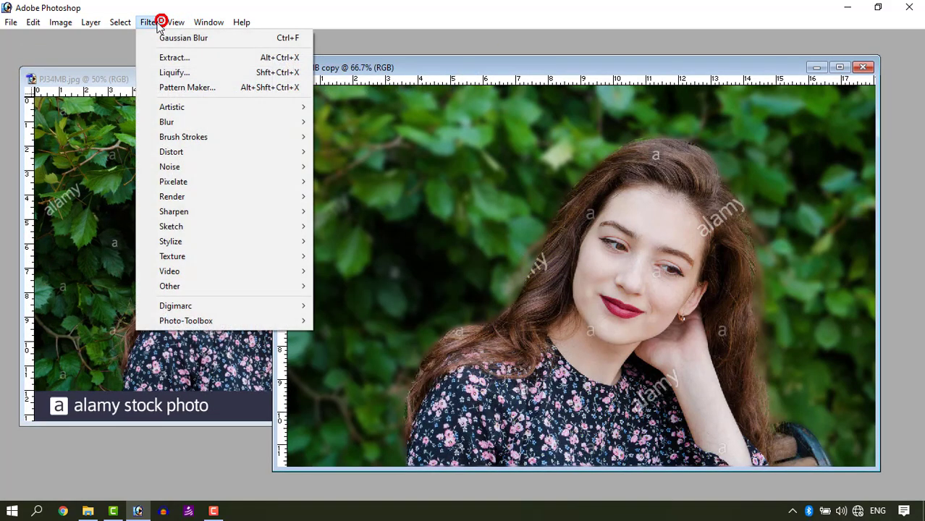
pyautogui.click(195, 124)
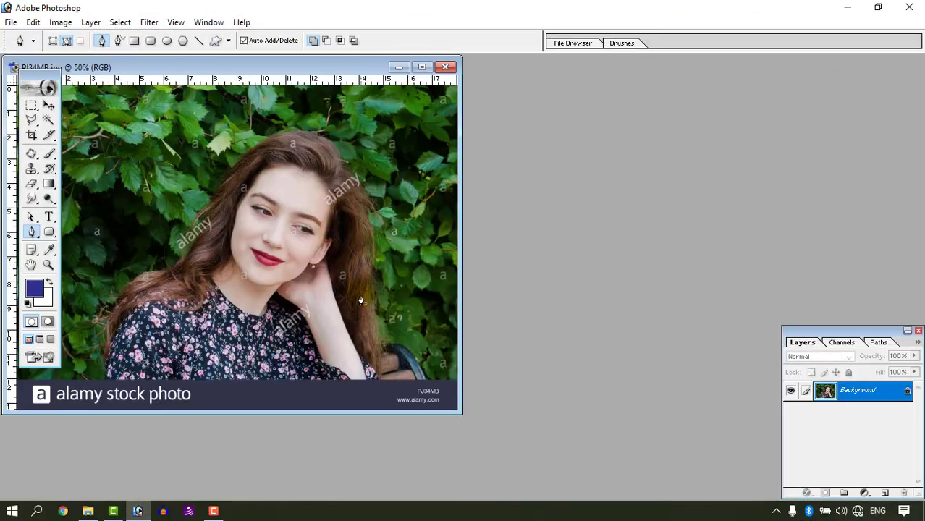
# Step: Crop the dark alamy stock photo strip off the bottom of PJ34MB.jpg and maximize its document window
pyautogui.moveTo(238, 68); pyautogui.dragTo(427, 107)
pyautogui.press('c')
pyautogui.hotkey('ctrl', '-')
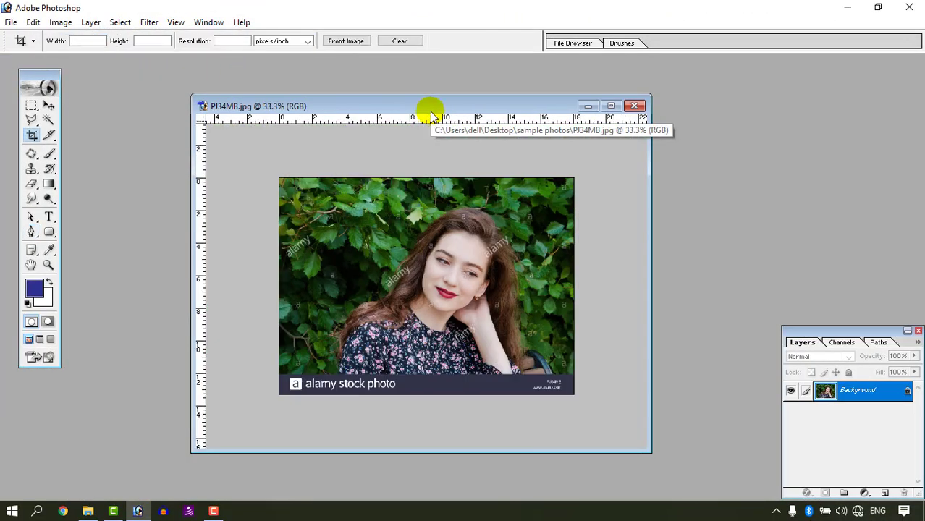
pyautogui.moveTo(268, 155); pyautogui.dragTo(619, 367)
pyautogui.press('Return')
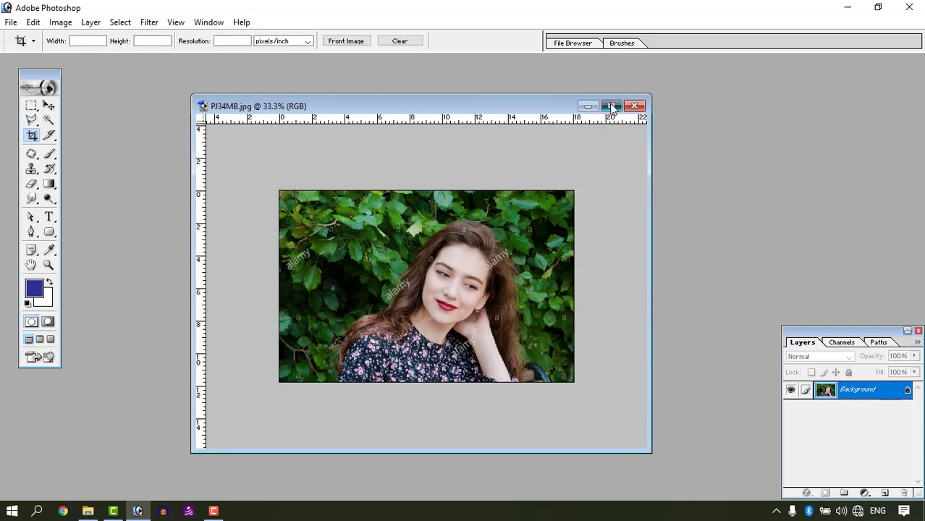
pyautogui.click(611, 106)
pyautogui.scroll(4, 616, 142)
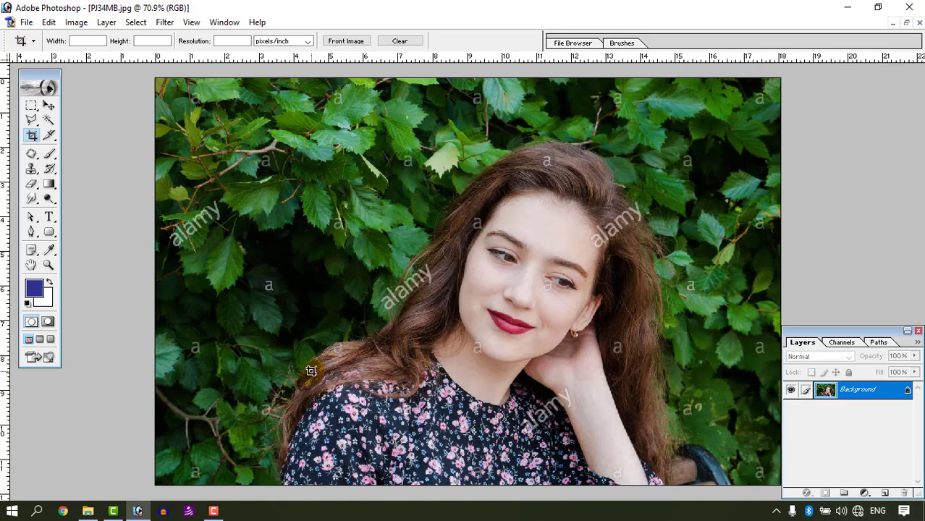
# Step: Select the whole Background image and copy it onto a new layer
pyautogui.click(165, 21)
pyautogui.click(463, 6)
pyautogui.click(857, 400)
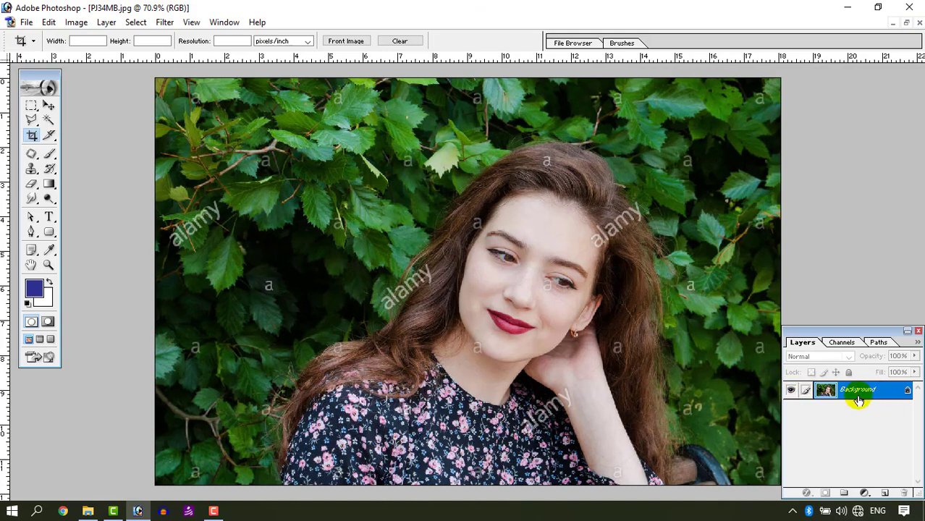
pyautogui.hotkey('ctrl', 'a')
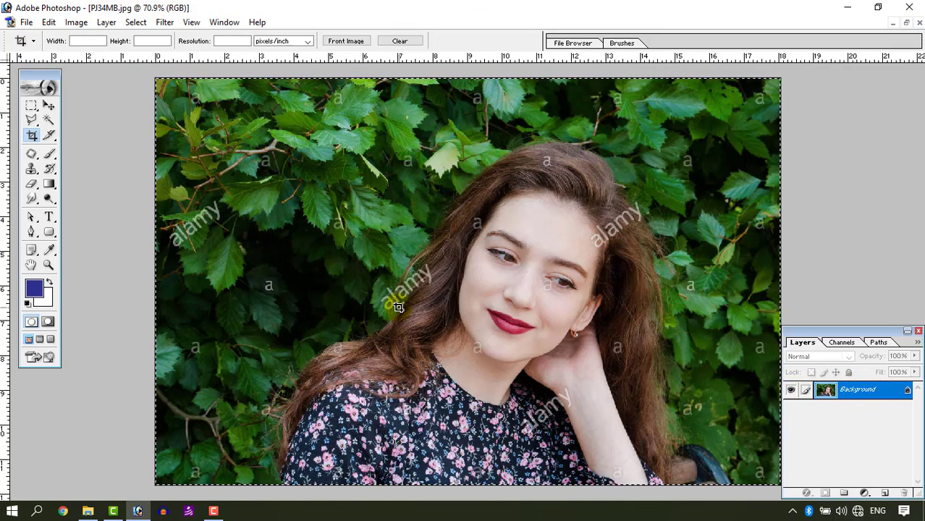
pyautogui.hotkey('ctrl', 'j')
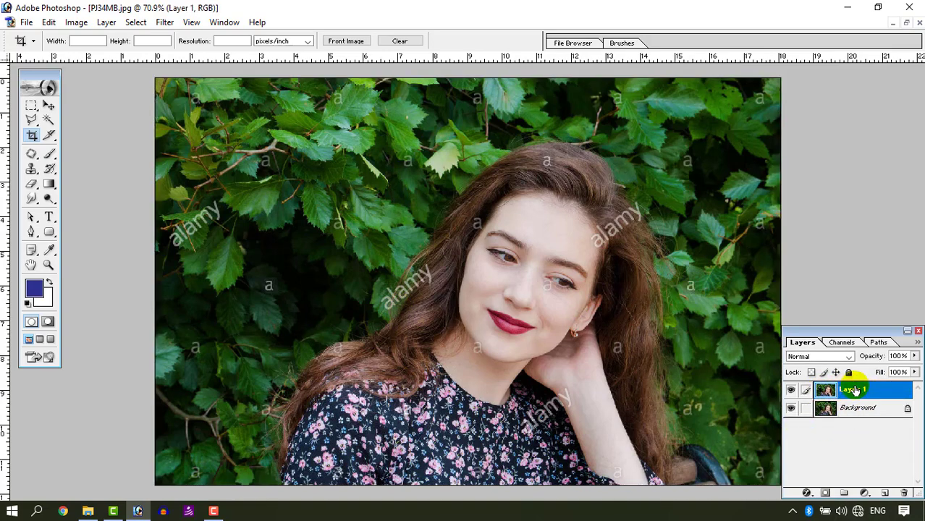
# Step: Apply a Gaussian Blur with a slightly increased radius to Layer 1, and toggle the layer's visibility to compare it with the sharp Background
pyautogui.click(164, 21)
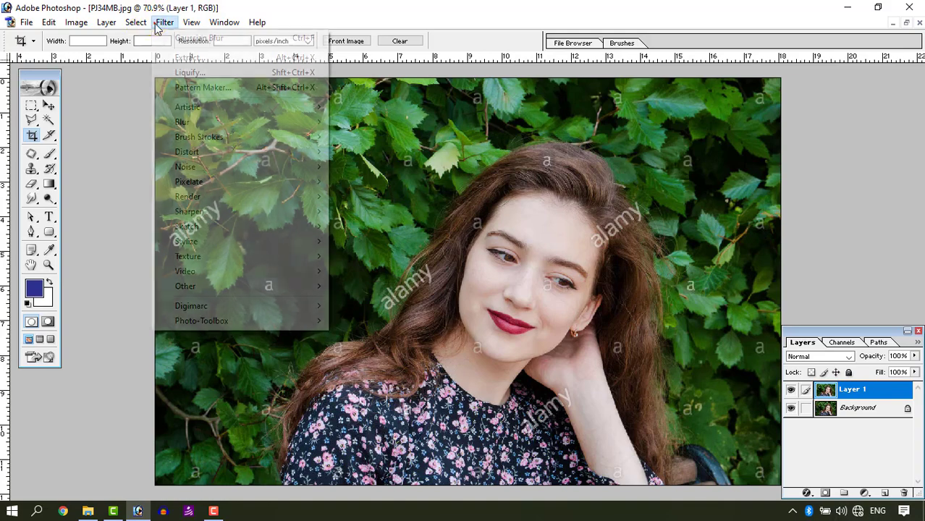
pyautogui.moveTo(200, 123)
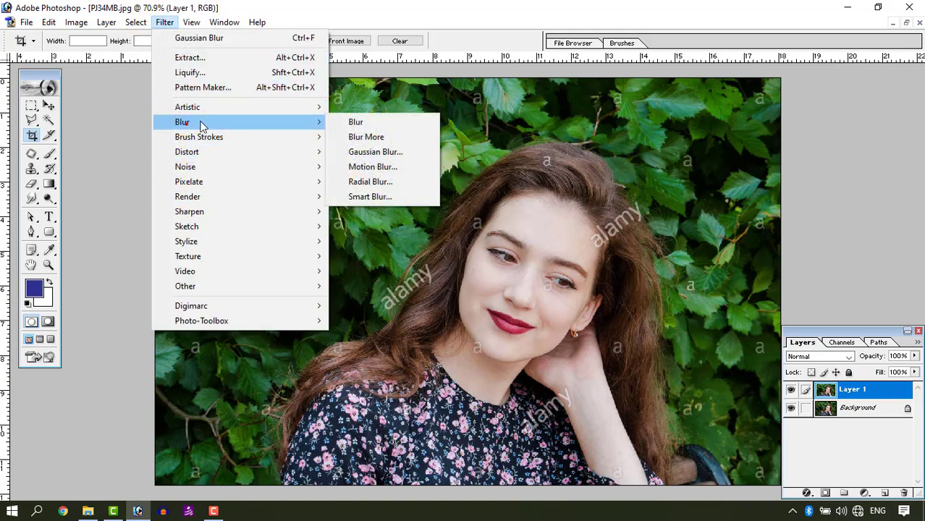
pyautogui.click(405, 153)
pyautogui.moveTo(730, 280); pyautogui.dragTo(739, 280)
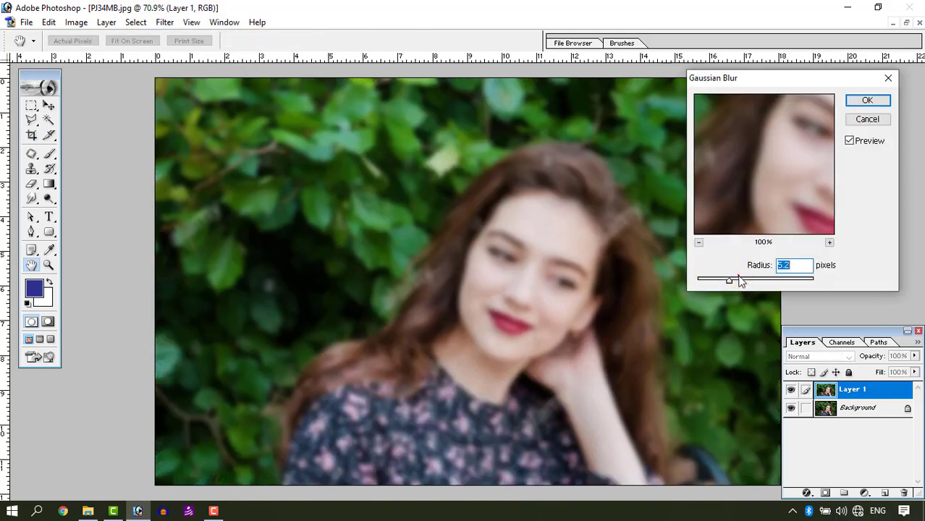
pyautogui.click(867, 100)
pyautogui.press('c')
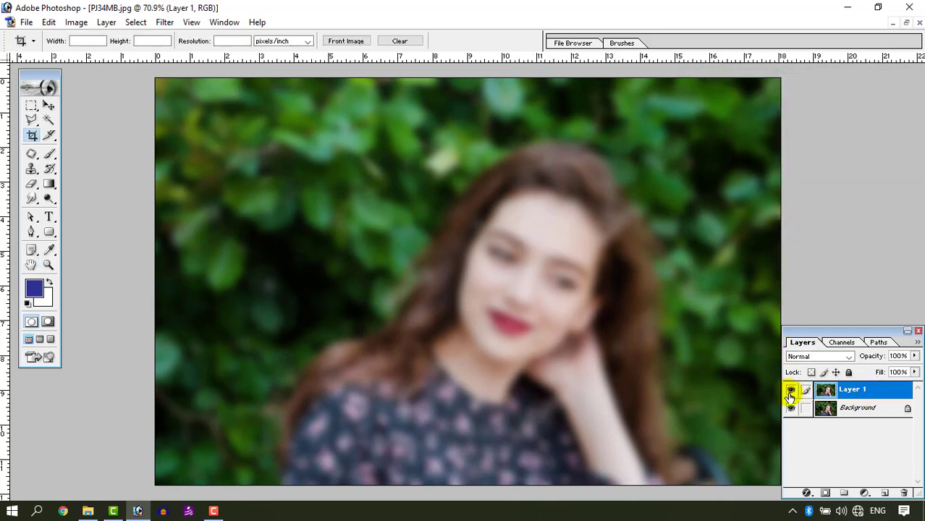
pyautogui.click(790, 392)
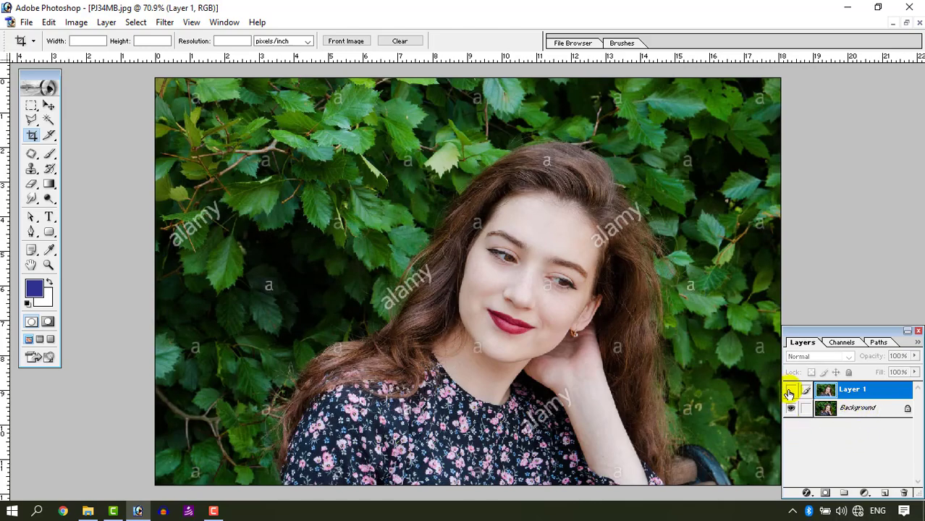
pyautogui.click(790, 392)
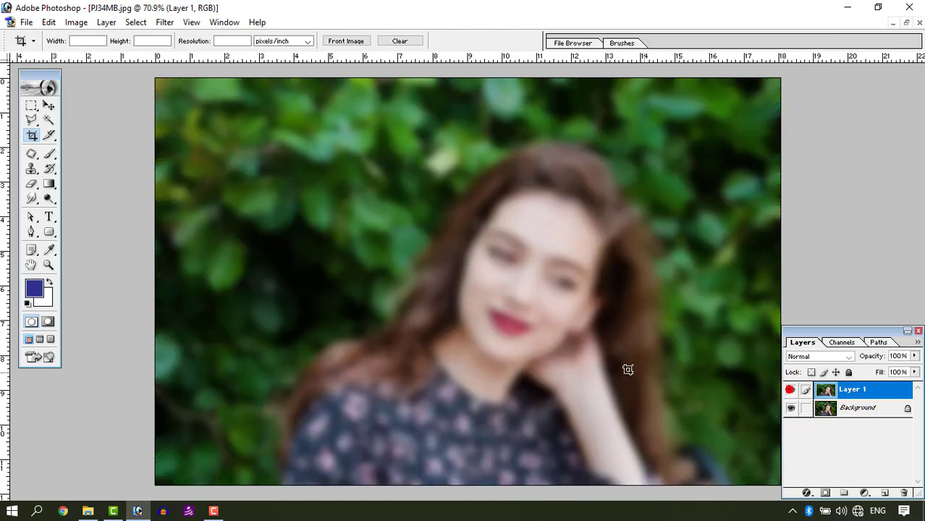
# Step: Erase the blur over the woman's face and upper hair on Layer 1 with a soft Eraser, checking the erased area with Background hidden
pyautogui.click(31, 182)
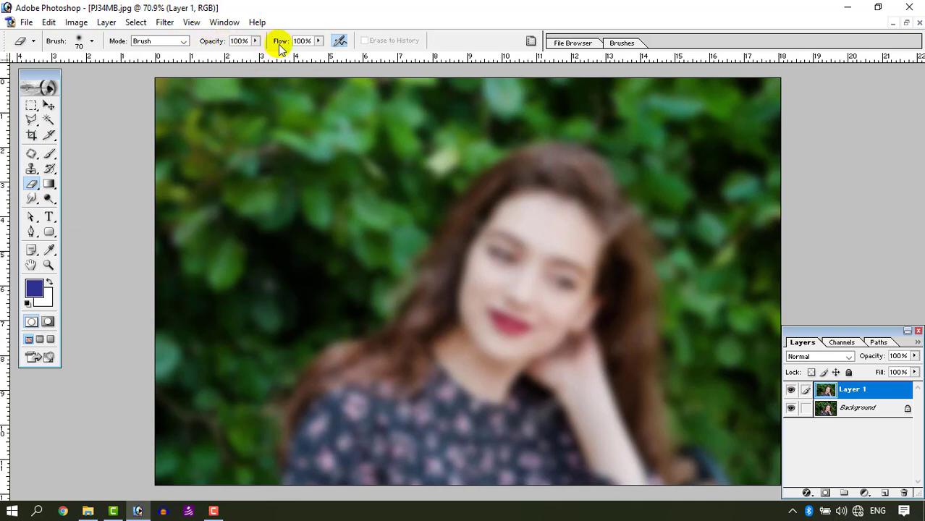
pyautogui.press(']')
pyautogui.press(']')
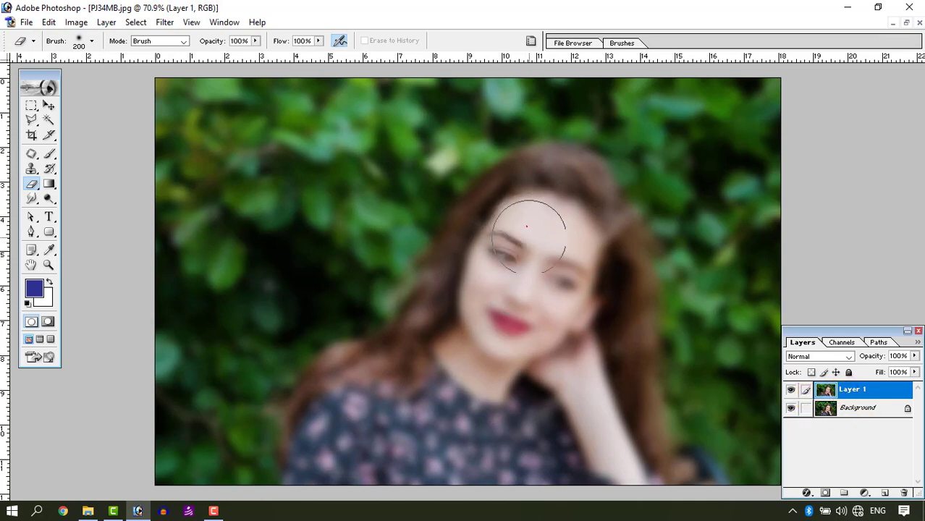
pyautogui.press('[')
pyautogui.press('[')
pyautogui.moveTo(527, 227)
pyautogui.mouseDown()
pyautogui.moveTo(523, 296)
pyautogui.moveTo(528, 251)
pyautogui.moveTo(471, 323)
pyautogui.moveTo(456, 325)
pyautogui.moveTo(460, 251)
pyautogui.moveTo(508, 193)
pyautogui.moveTo(541, 180)
pyautogui.moveTo(573, 196)
pyautogui.moveTo(574, 173)
pyautogui.moveTo(524, 176)
pyautogui.mouseUp()
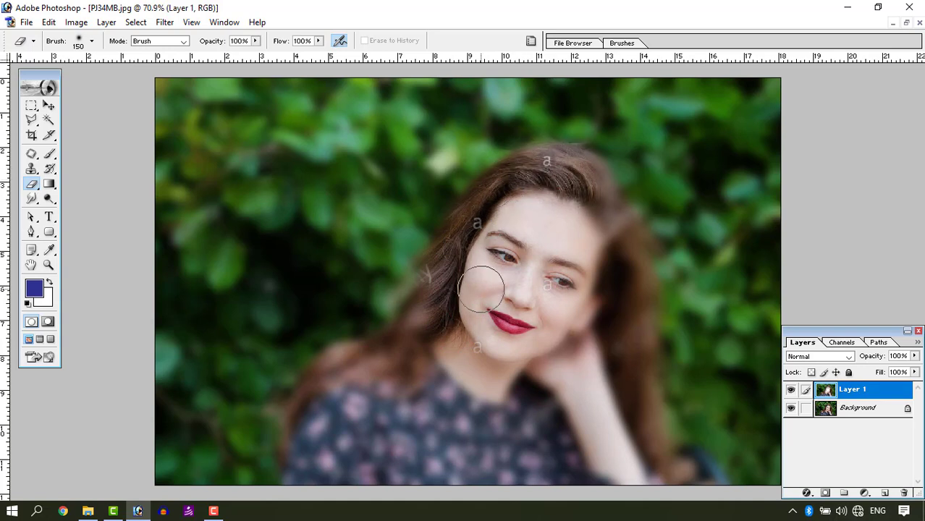
pyautogui.click(791, 408)
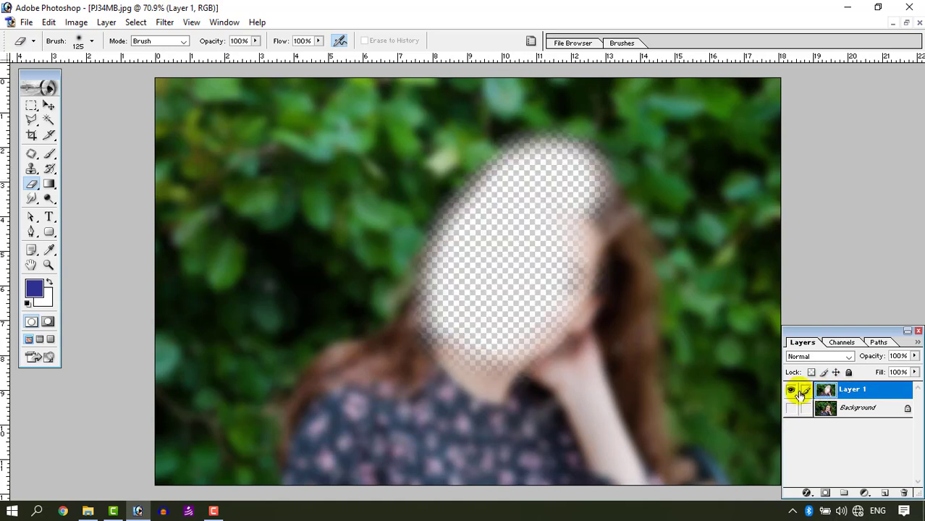
pyautogui.click(791, 408)
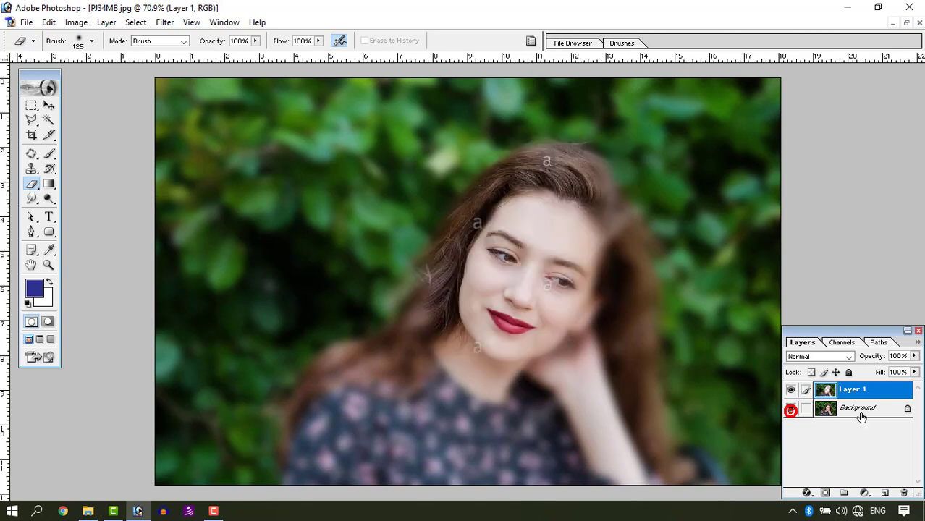
# Step: Erase the blur over the woman's remaining hair, dress and arm on Layer 1 with the 125-pixel Eraser brush
pyautogui.moveTo(579, 185)
pyautogui.mouseDown()
pyautogui.moveTo(625, 263)
pyautogui.moveTo(625, 364)
pyautogui.moveTo(641, 456)
pyautogui.moveTo(641, 433)
pyautogui.moveTo(659, 460)
pyautogui.moveTo(698, 478)
pyautogui.moveTo(340, 465)
pyautogui.moveTo(294, 482)
pyautogui.moveTo(311, 409)
pyautogui.moveTo(379, 386)
pyautogui.moveTo(348, 368)
pyautogui.mouseUp()
pyautogui.moveTo(304, 452)
pyautogui.mouseDown()
pyautogui.moveTo(441, 431)
pyautogui.moveTo(450, 350)
pyautogui.mouseUp()
pyautogui.moveTo(502, 239)
pyautogui.mouseDown()
pyautogui.moveTo(570, 286)
pyautogui.moveTo(519, 277)
pyautogui.moveTo(510, 383)
pyautogui.moveTo(566, 303)
pyautogui.moveTo(585, 381)
pyautogui.moveTo(573, 352)
pyautogui.moveTo(557, 423)
pyautogui.moveTo(459, 400)
pyautogui.moveTo(496, 449)
pyautogui.moveTo(582, 449)
pyautogui.moveTo(617, 472)
pyautogui.mouseUp()
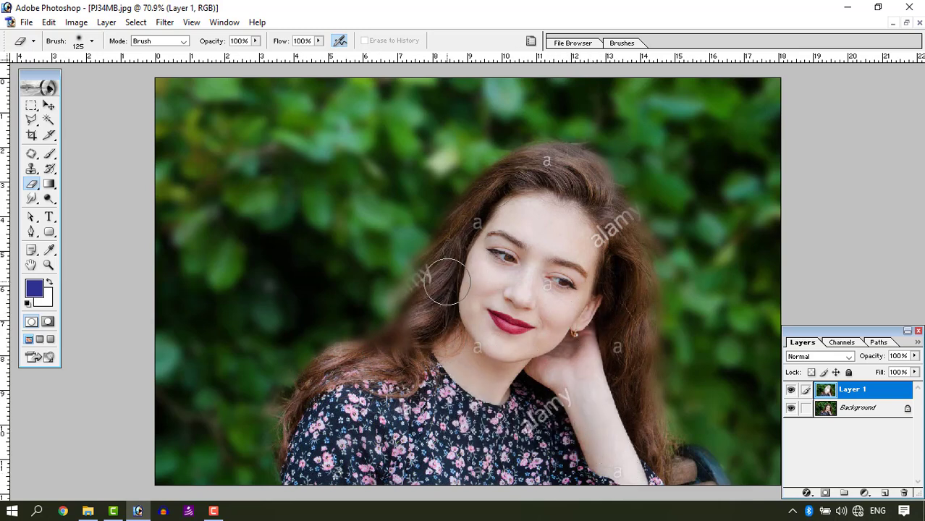
pyautogui.moveTo(447, 282); pyautogui.dragTo(375, 368)
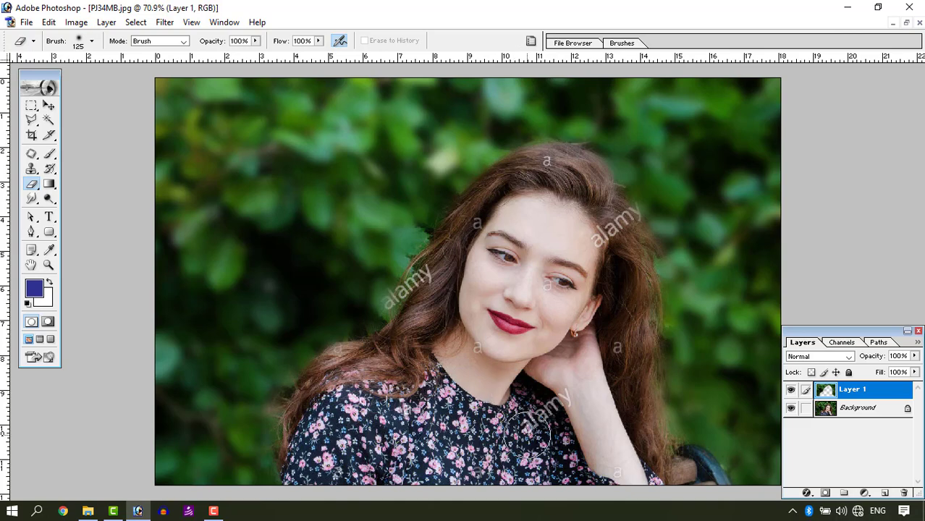
# Step: Duplicate the layered portrait as PJ34MB copy and close PJ34MB.jpg without saving its changes
pyautogui.click(906, 22)
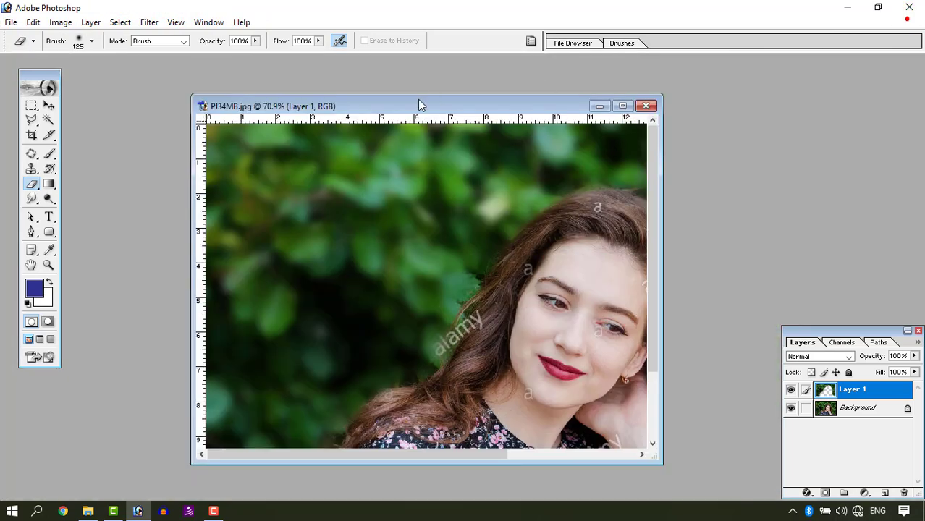
pyautogui.rightClick(364, 106)
pyautogui.click(367, 109)
pyautogui.press('Return')
pyautogui.click(641, 105)
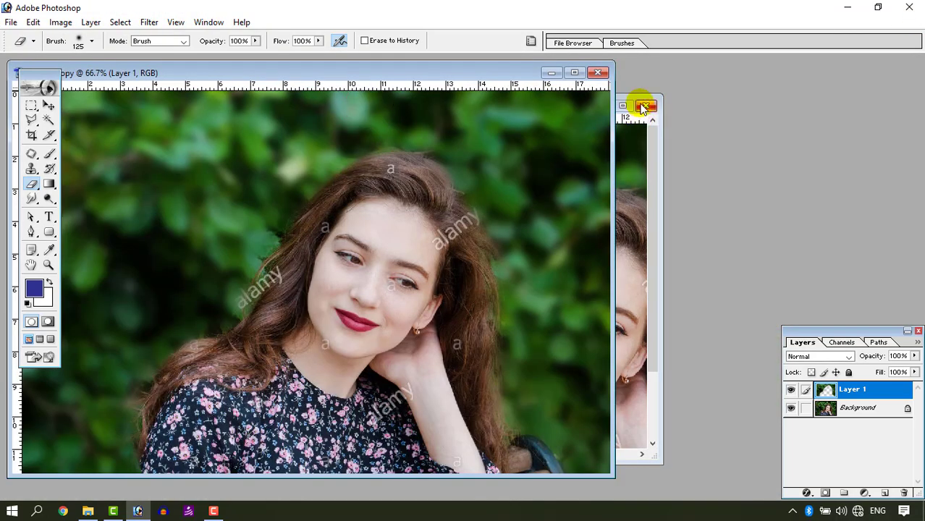
pyautogui.click(397, 200)
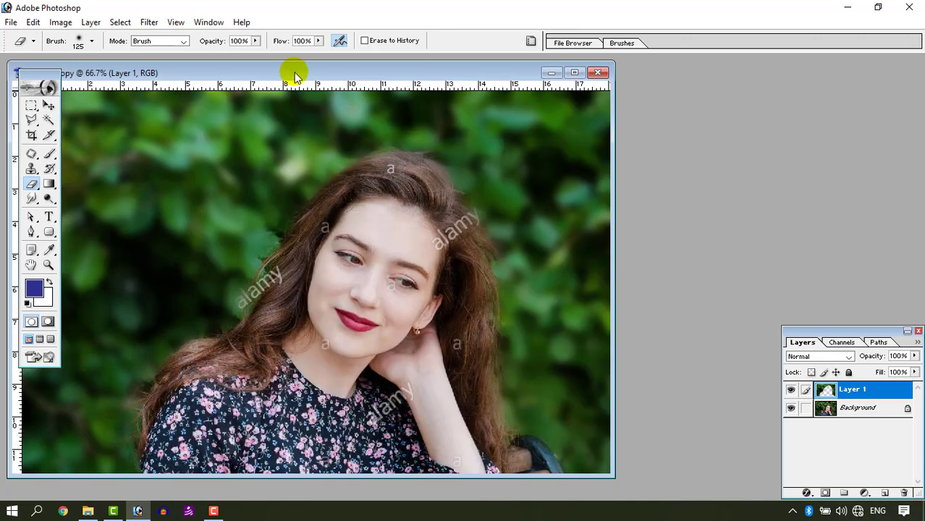
# Step: Reopen the original PJ34MB.jpg from the sample photos folder and arrange the PJ34MB copy window beside it for comparison
pyautogui.moveTo(292, 70); pyautogui.dragTo(633, 87)
pyautogui.click(88, 511)
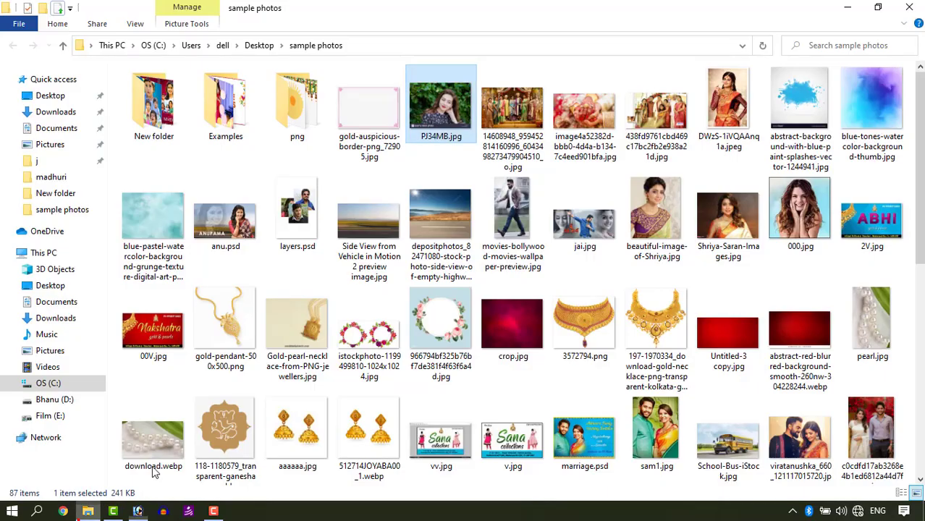
pyautogui.moveTo(456, 112); pyautogui.dragTo(239, 254)
pyautogui.hotkey('ctrl', '+')
pyautogui.moveTo(162, 191); pyautogui.dragTo(231, 260)
pyautogui.moveTo(588, 84); pyautogui.dragTo(464, 141)
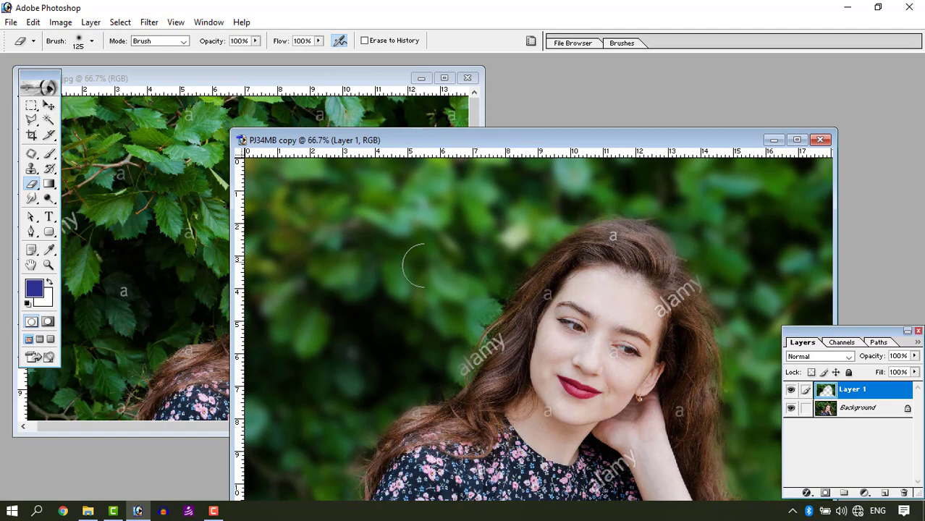
# Step: Bring up the available Blur filters for Layer 1 of PJ34MB copy
pyautogui.click(149, 22)
pyautogui.moveTo(293, 124)
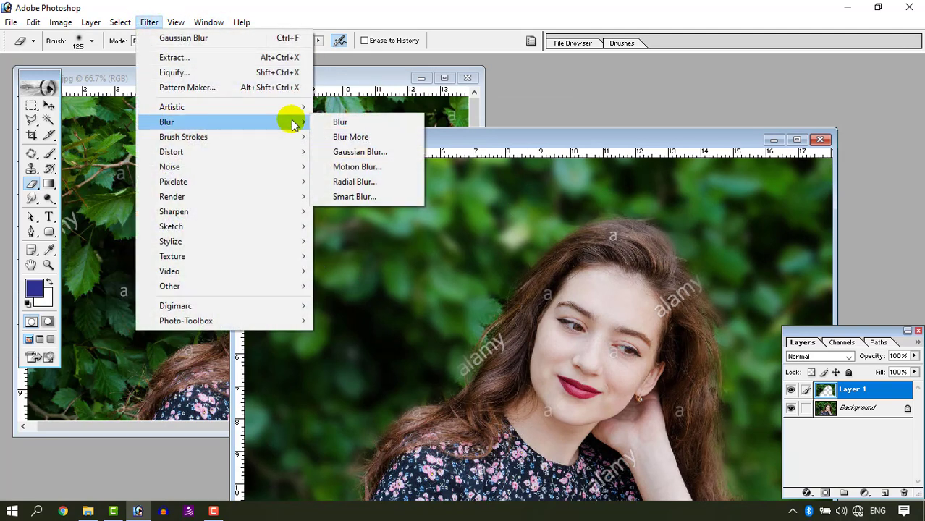